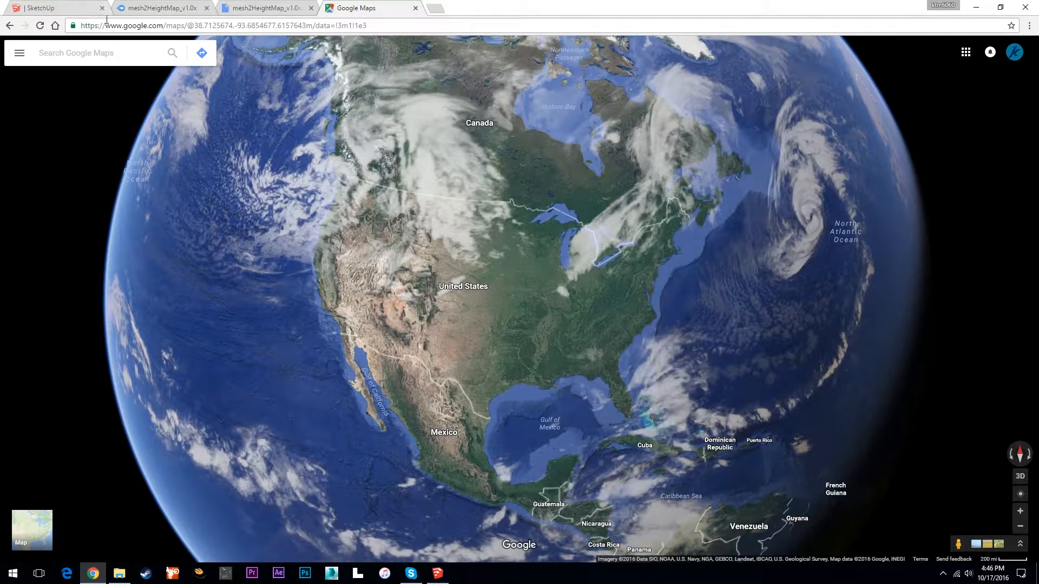
- Review the SketchUp product downloads, checking the SketchUp Pro 2015 entry and the Mac OS X, Windows 64 Bit and Windows 32 Bit versions
{"action": "left_click", "coordinate": [76, 7]}
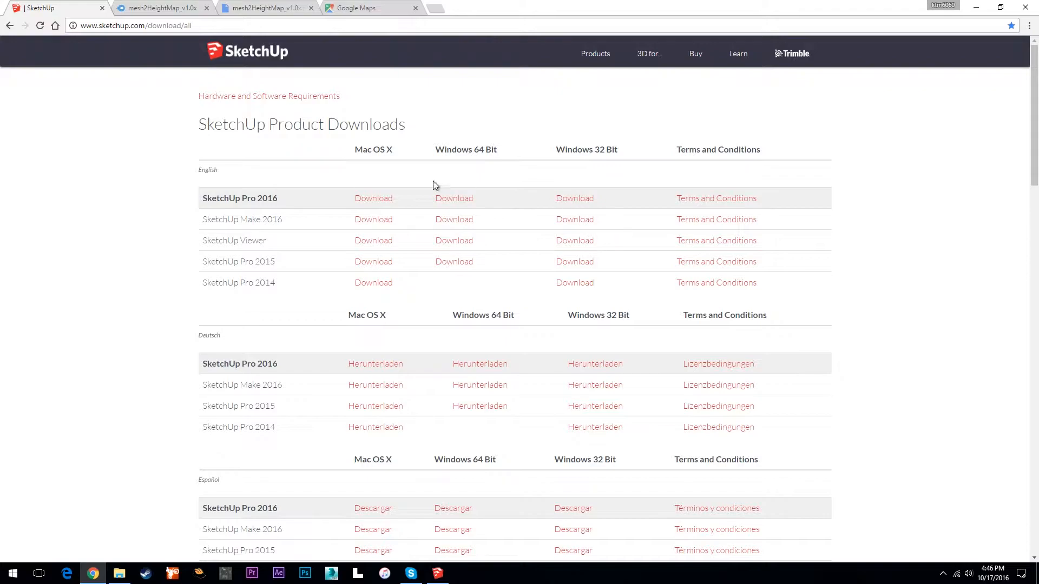
{"action": "left_click_drag", "start_coordinate": [200, 263], "coordinate": [272, 261]}
{"action": "double_click", "coordinate": [277, 262]}
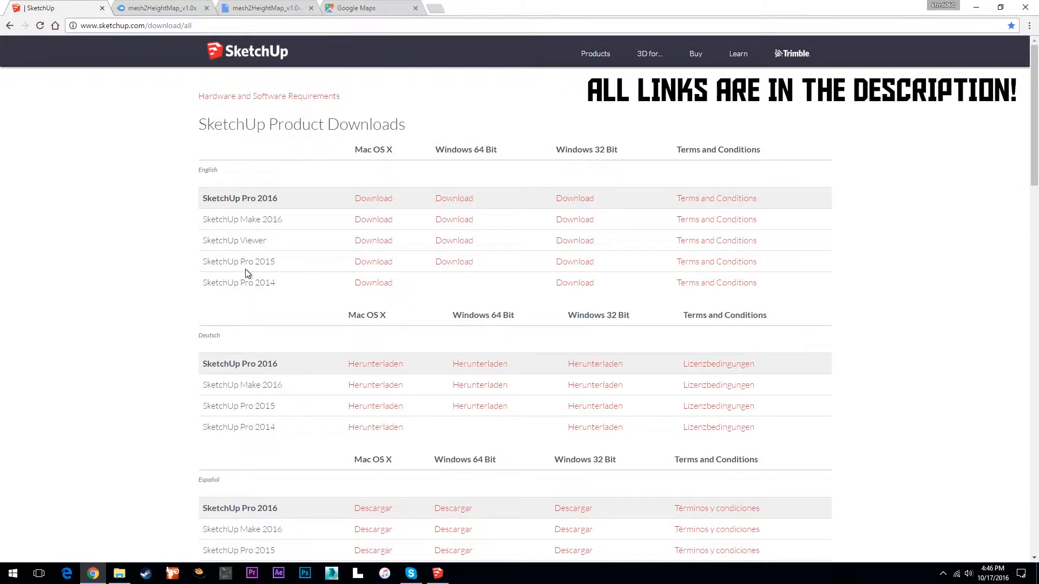
{"action": "left_click_drag", "start_coordinate": [257, 262], "coordinate": [285, 263]}
{"action": "left_click_drag", "start_coordinate": [353, 150], "coordinate": [397, 150]}
{"action": "left_click", "coordinate": [401, 216]}
{"action": "left_click", "coordinate": [534, 153]}
{"action": "left_click_drag", "start_coordinate": [612, 150], "coordinate": [600, 147]}
{"action": "left_click", "coordinate": [584, 151]}
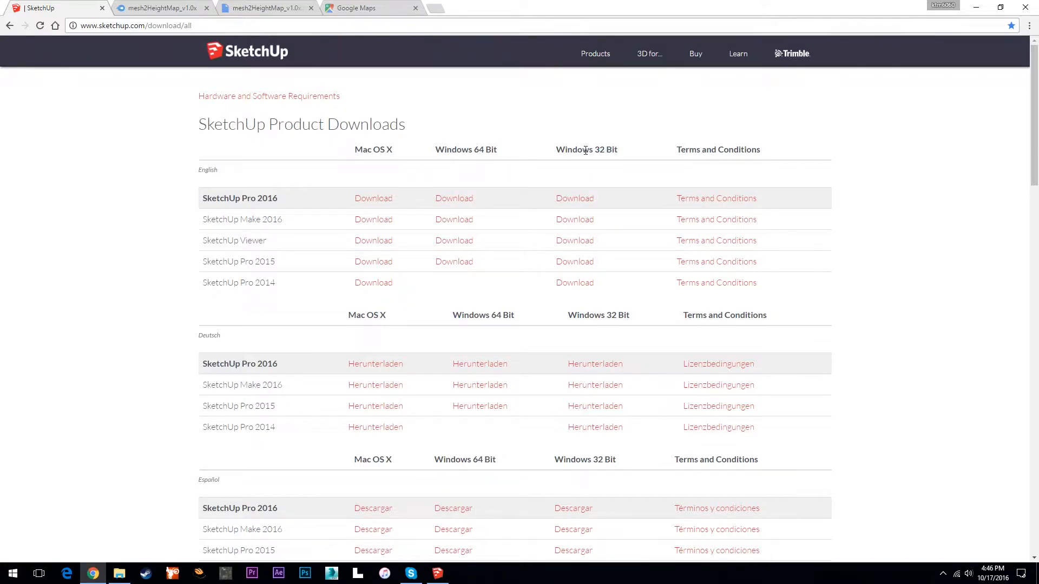
{"action": "left_click", "coordinate": [470, 153]}
- Compare the MediaFire and Google Drive download pages for the mesh2HeightMap_v1.0x.rbz plugin
{"action": "left_click", "coordinate": [172, 6]}
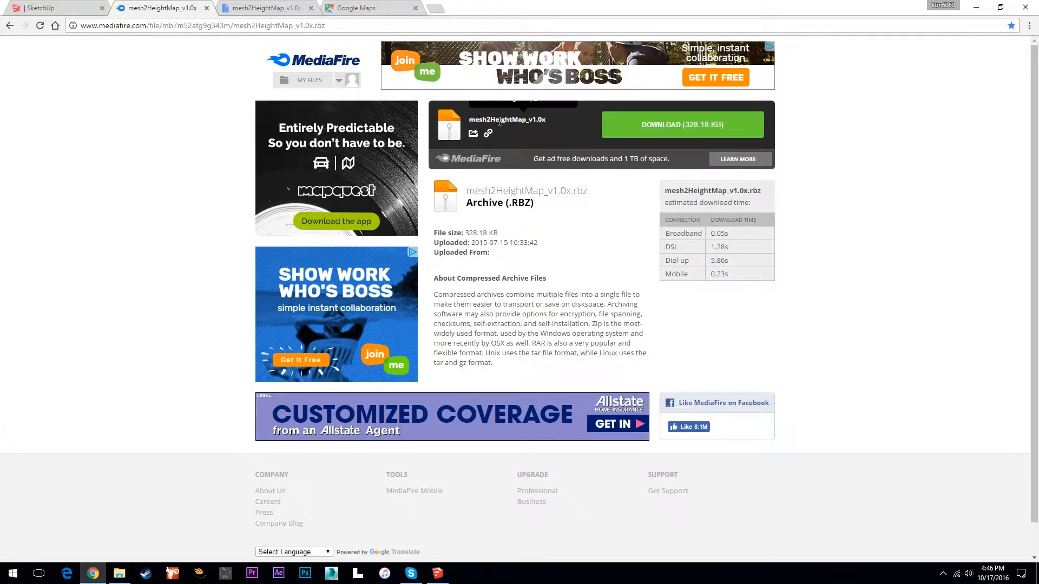
{"action": "left_click", "coordinate": [262, 7]}
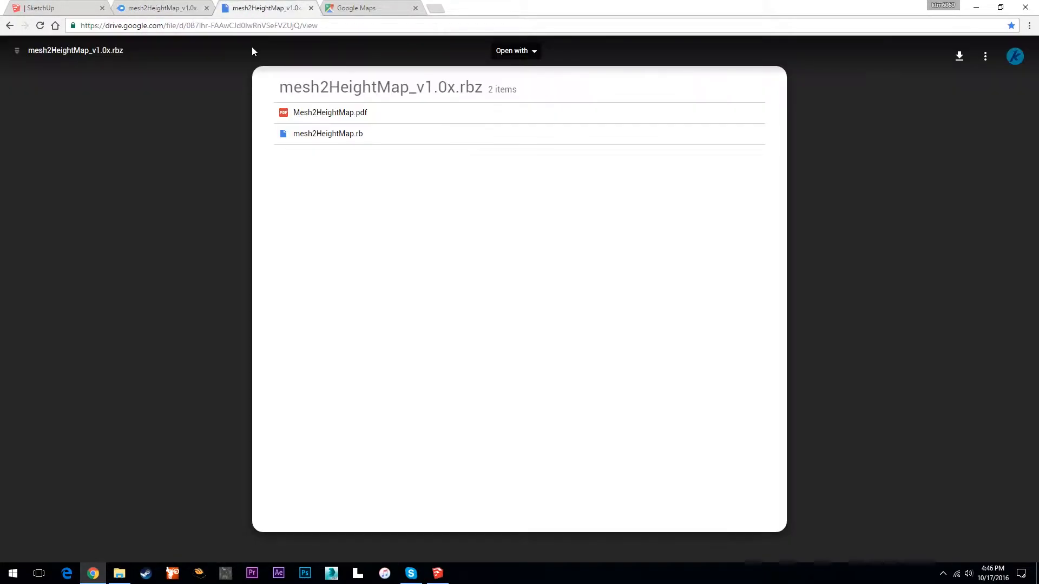
{"action": "left_click", "coordinate": [179, 6]}
{"action": "left_click", "coordinate": [250, 6]}
{"action": "left_click", "coordinate": [206, 5]}
{"action": "left_click", "coordinate": [265, 6]}
{"action": "left_click", "coordinate": [174, 7]}
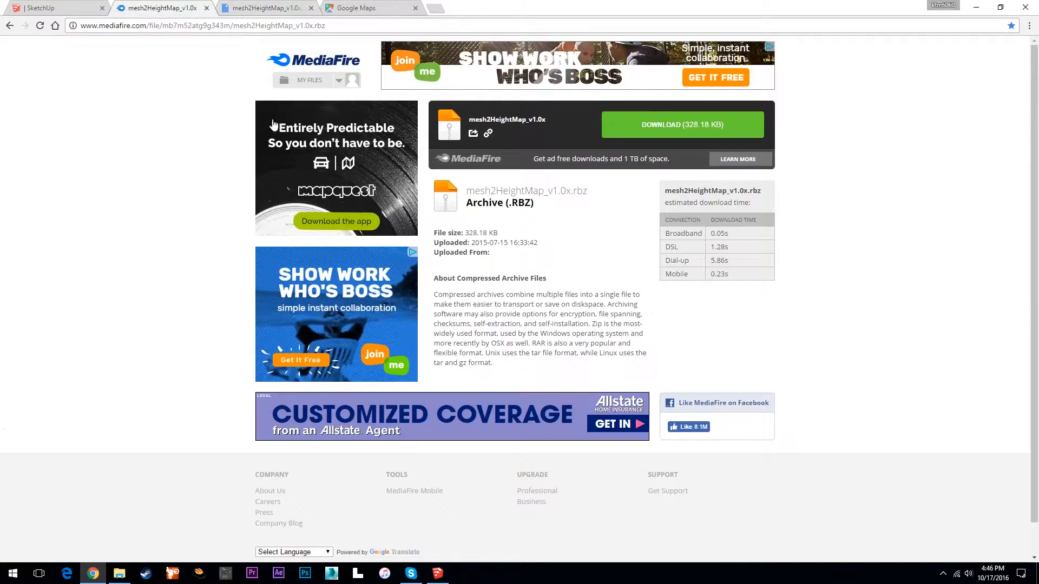
{"action": "left_click", "coordinate": [246, 5]}
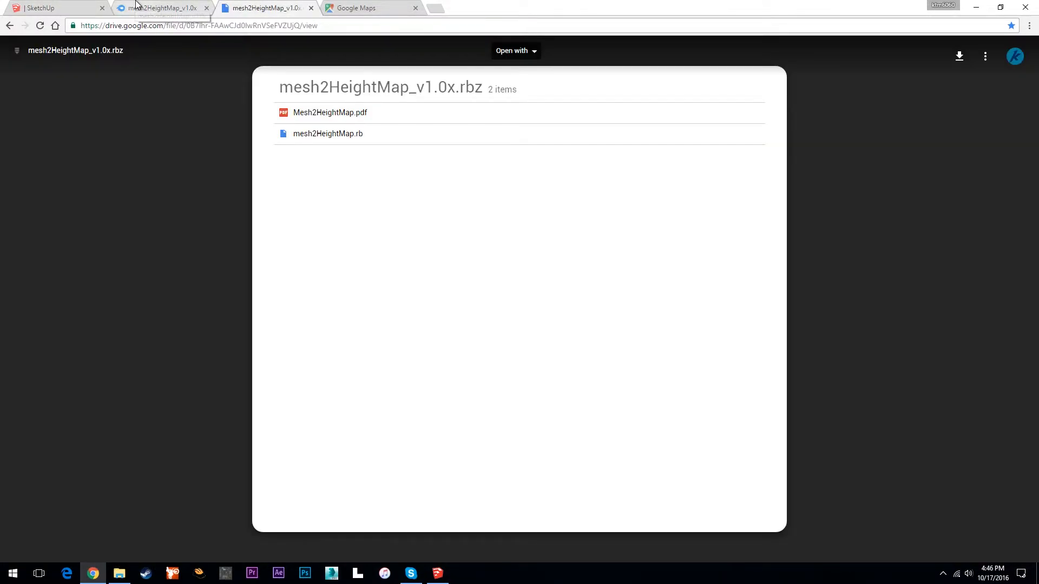
{"action": "left_click", "coordinate": [169, 8]}
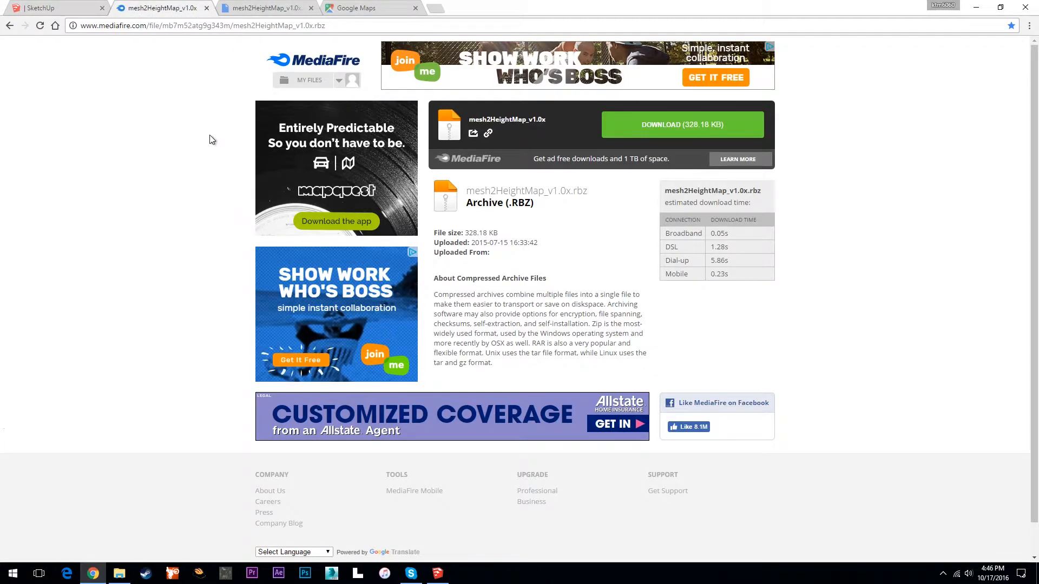
- Close the browser and locate the downloaded mesh2HeightMap_v1.0x.rbz plugin and SketchUp Pro 2015 installer in the Downloads folder
{"action": "left_click", "coordinate": [1027, 5]}
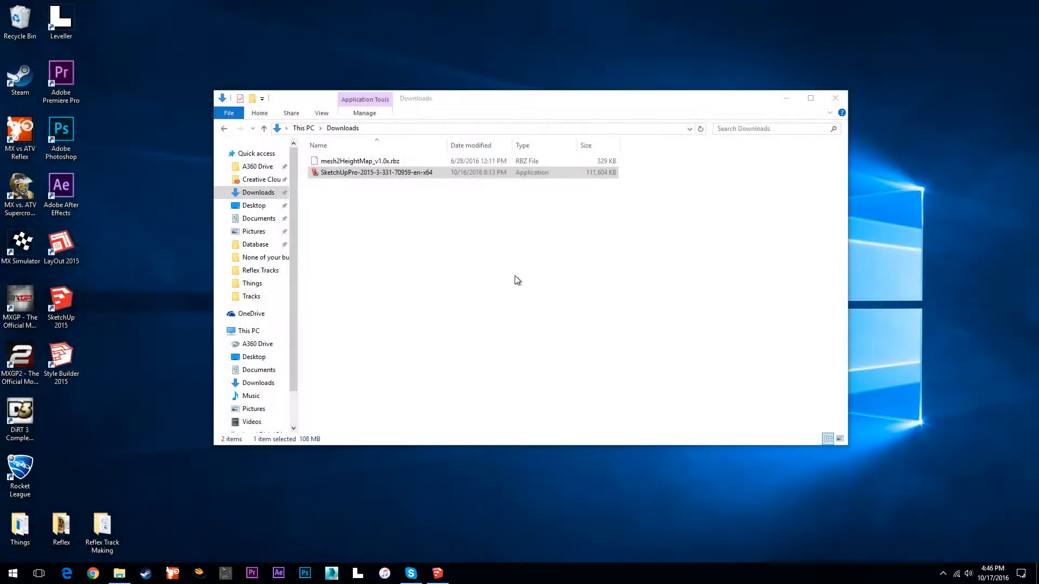
{"action": "left_click", "coordinate": [366, 164]}
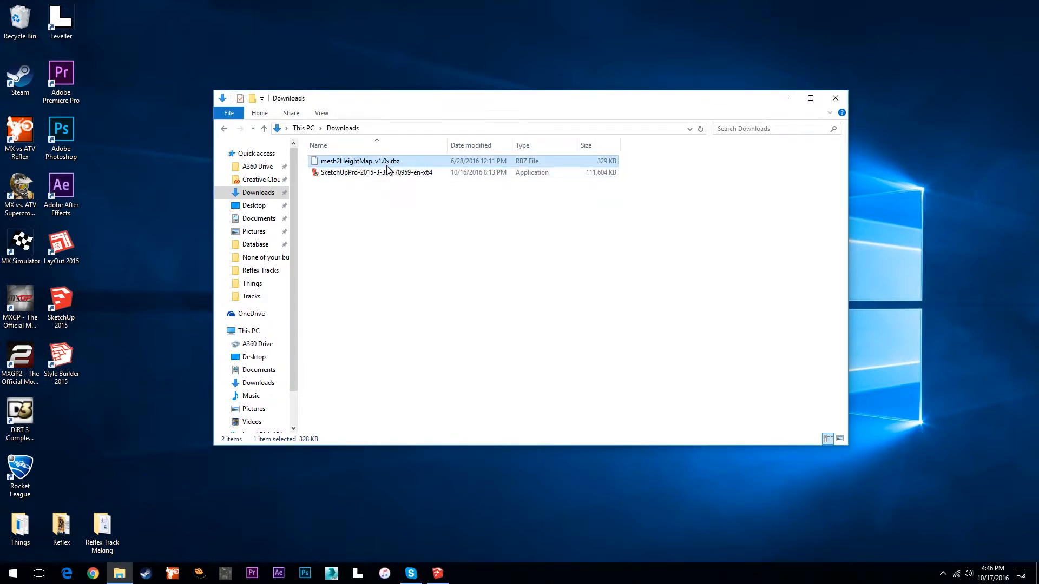
{"action": "left_click", "coordinate": [387, 174]}
{"action": "double_click", "coordinate": [348, 174]}
{"action": "left_click", "coordinate": [497, 361]}
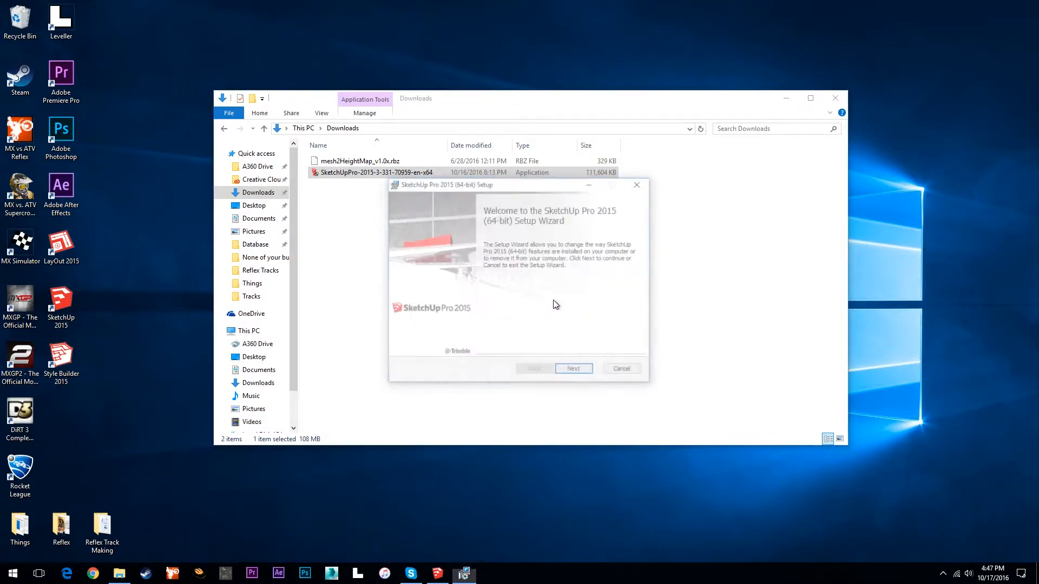
{"action": "left_click", "coordinate": [576, 371]}
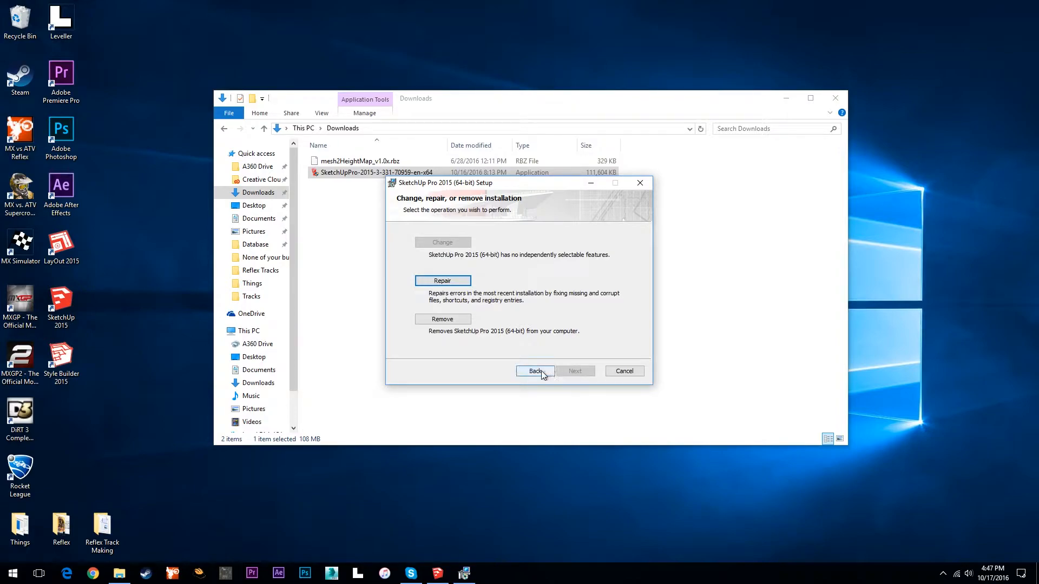
{"action": "left_click", "coordinate": [637, 370]}
{"action": "left_click", "coordinate": [502, 301]}
{"action": "left_click", "coordinate": [573, 370]}
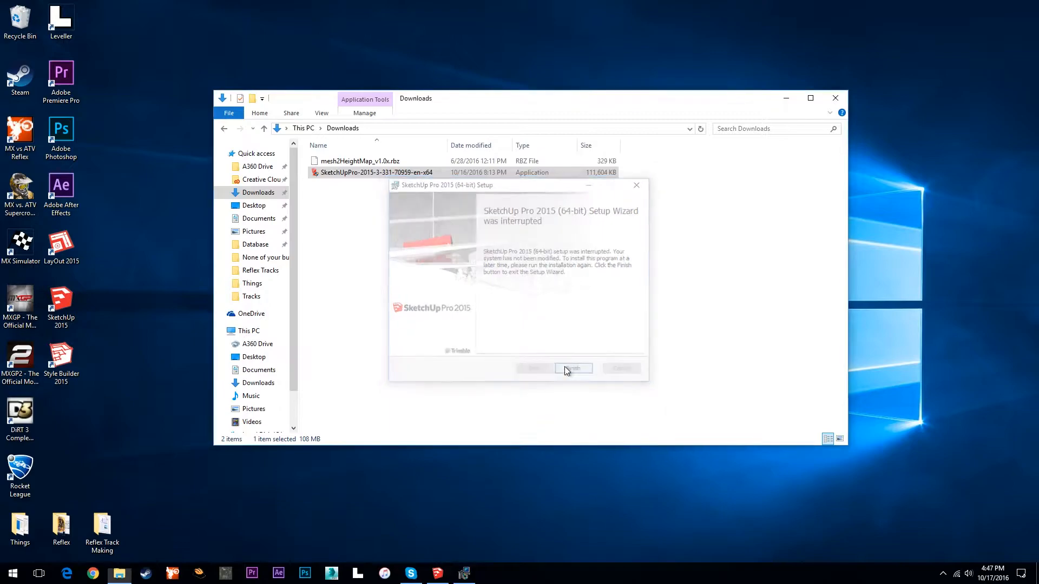
- Minimize the Downloads window and point out the LayOut, SketchUp and Style Builder 2015 shortcuts on the desktop
{"action": "left_click_drag", "start_coordinate": [125, 387], "coordinate": [43, 229]}
{"action": "left_click", "coordinate": [786, 98]}
{"action": "mouse_move", "coordinate": [99, 391]}
{"action": "left_mouse_down"}
{"action": "mouse_move", "coordinate": [44, 226]}
{"action": "mouse_move", "coordinate": [97, 364]}
{"action": "mouse_move", "coordinate": [60, 241]}
{"action": "left_mouse_up"}
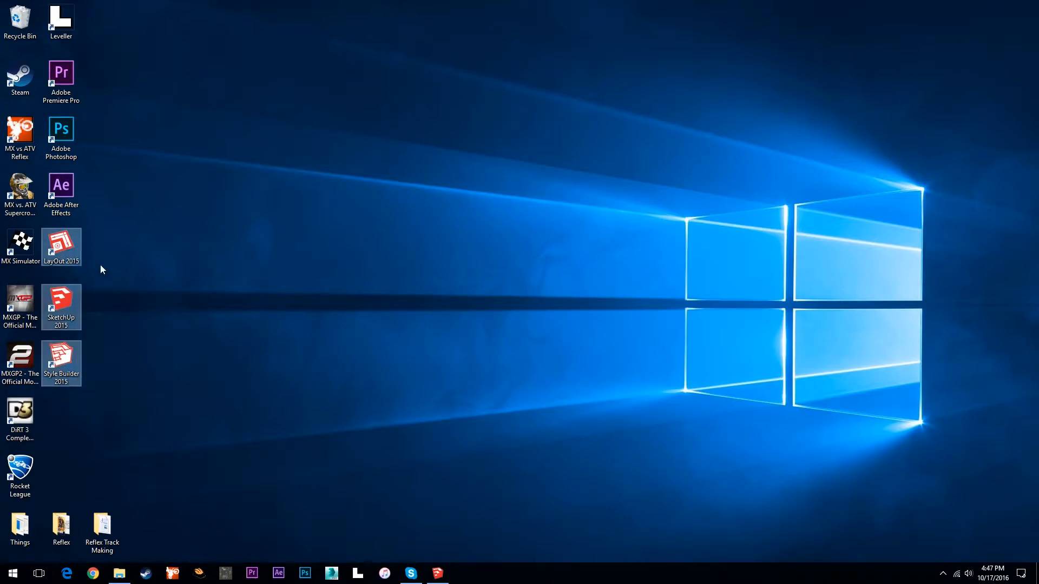
{"action": "left_click_drag", "start_coordinate": [128, 409], "coordinate": [53, 241]}
{"action": "left_click", "coordinate": [124, 315]}
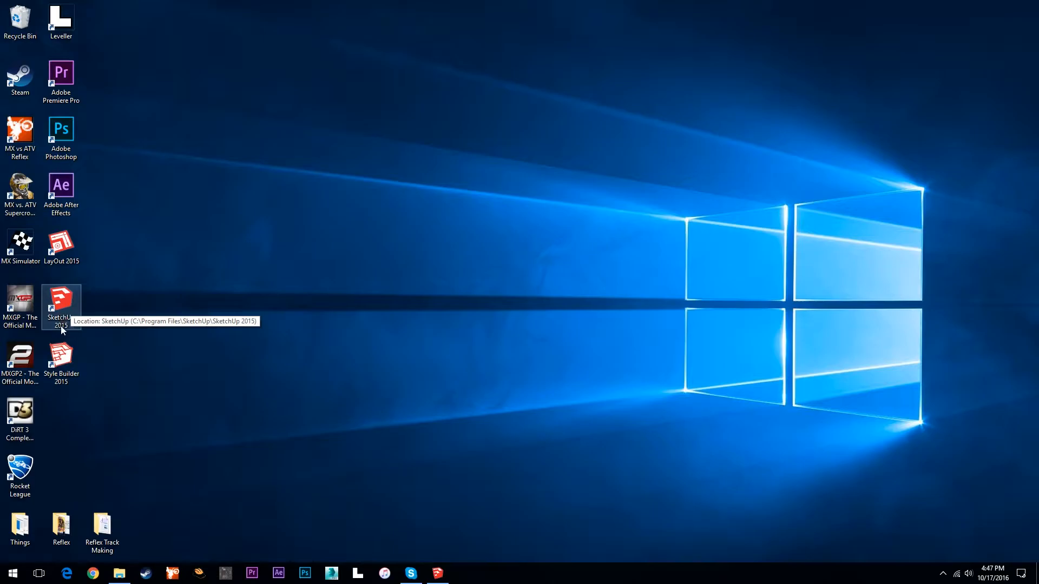
- Launch SketchUp 2015 and delete the default human figure from the new model
{"action": "double_click", "coordinate": [66, 328]}
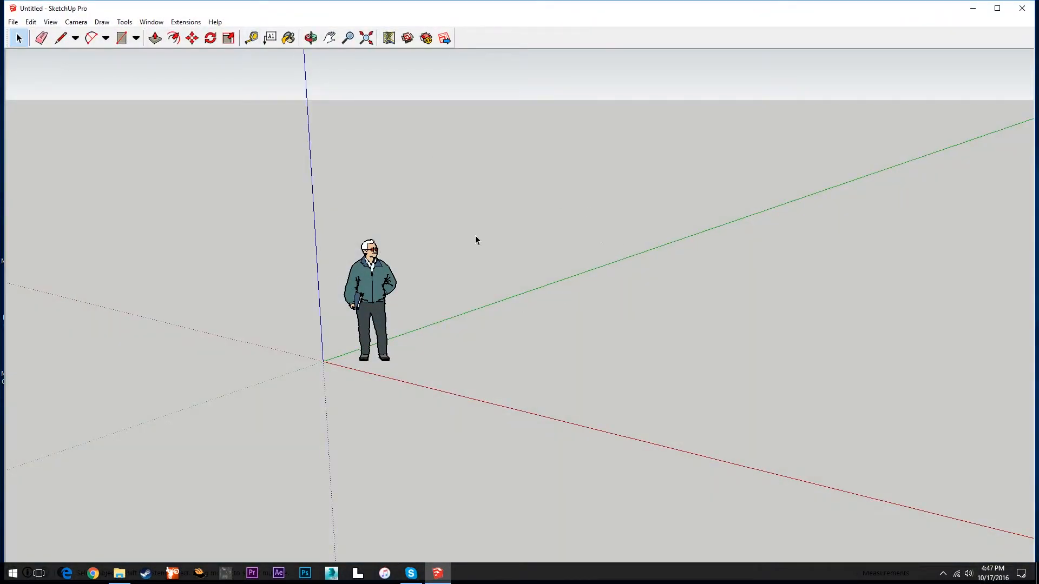
{"action": "left_click", "coordinate": [377, 290]}
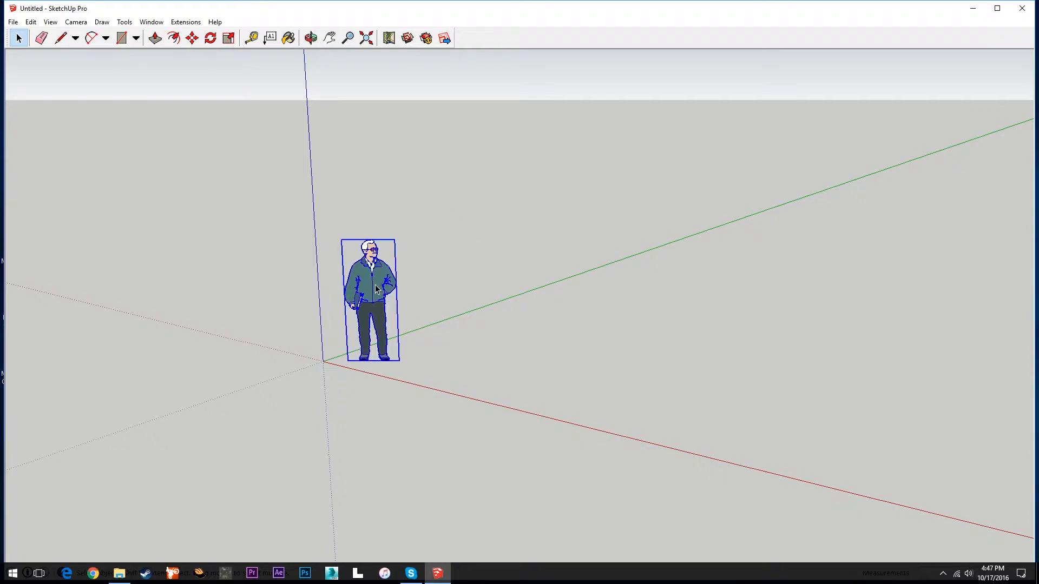
{"action": "key", "text": "Delete"}
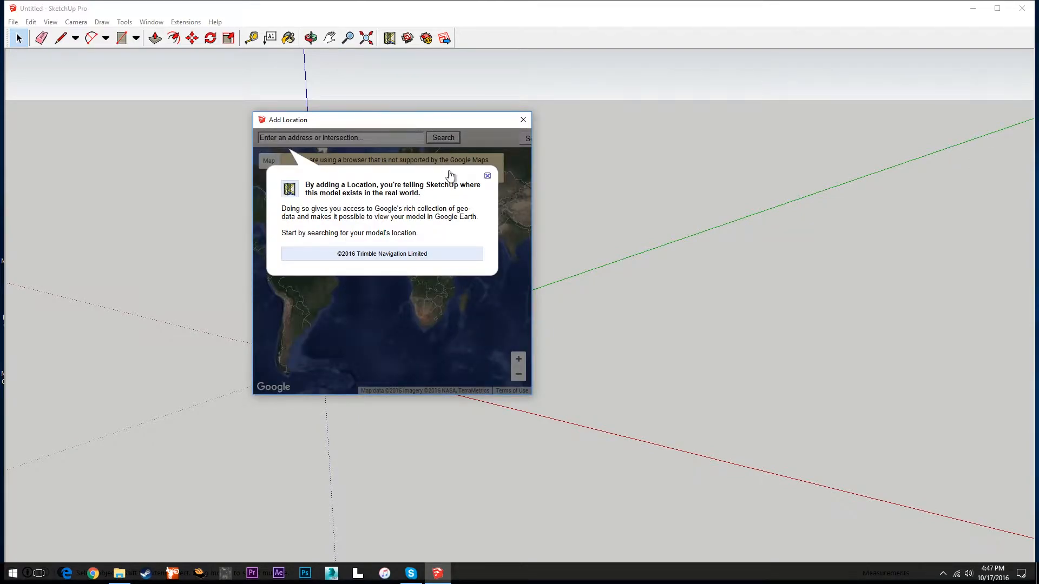
- Dismiss the Add Location introduction and bring the Lake Michigan area of the United States into close view on the map
{"action": "left_click", "coordinate": [487, 176]}
{"action": "left_click_drag", "start_coordinate": [383, 120], "coordinate": [476, 98]}
{"action": "left_click_drag", "start_coordinate": [461, 225], "coordinate": [602, 301]}
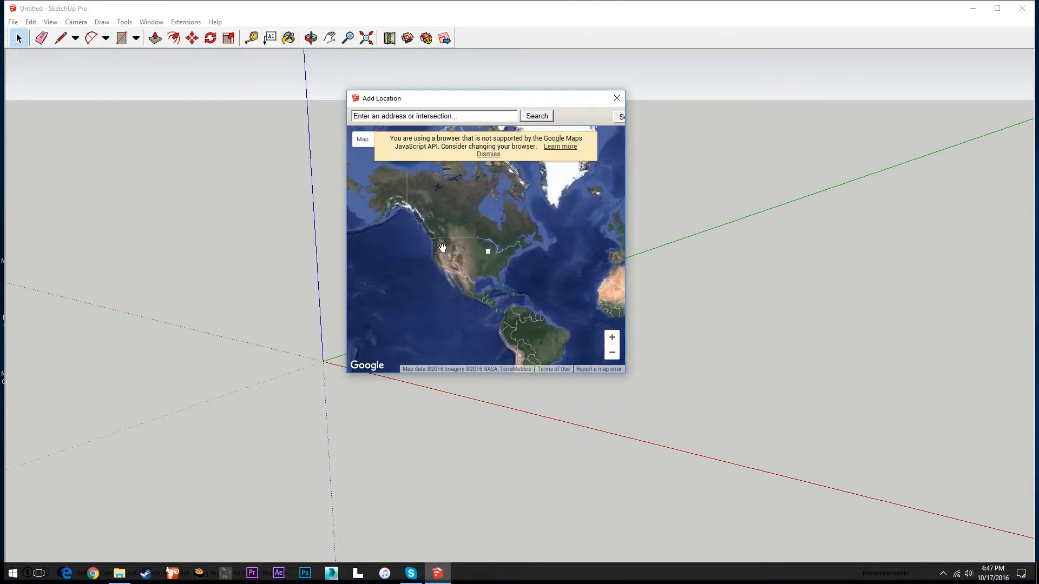
{"action": "scroll", "coordinate": [483, 252], "scroll_direction": "up", "scroll_amount": 1}
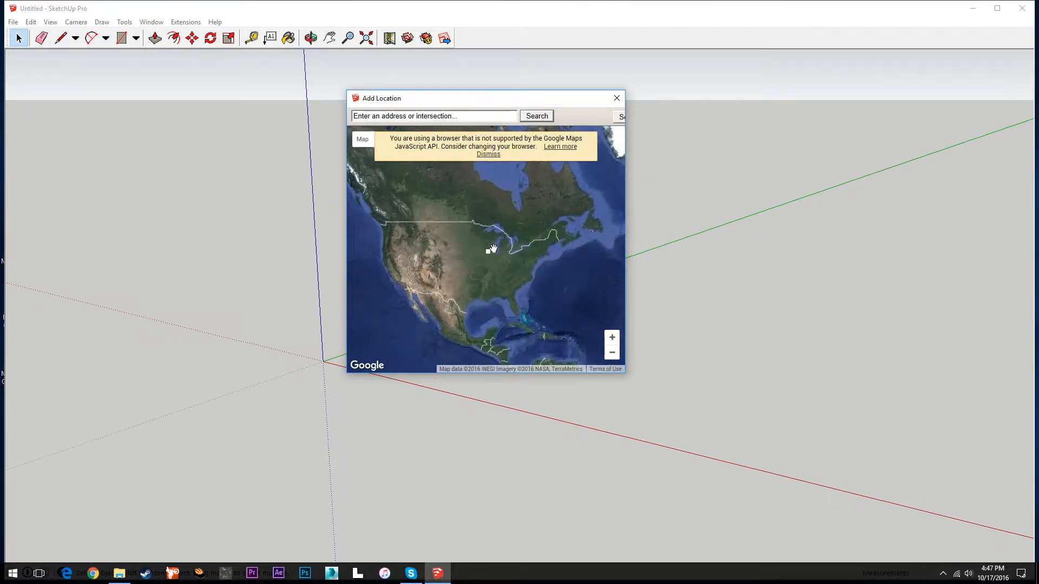
{"action": "scroll", "coordinate": [492, 249], "scroll_direction": "up", "scroll_amount": 1}
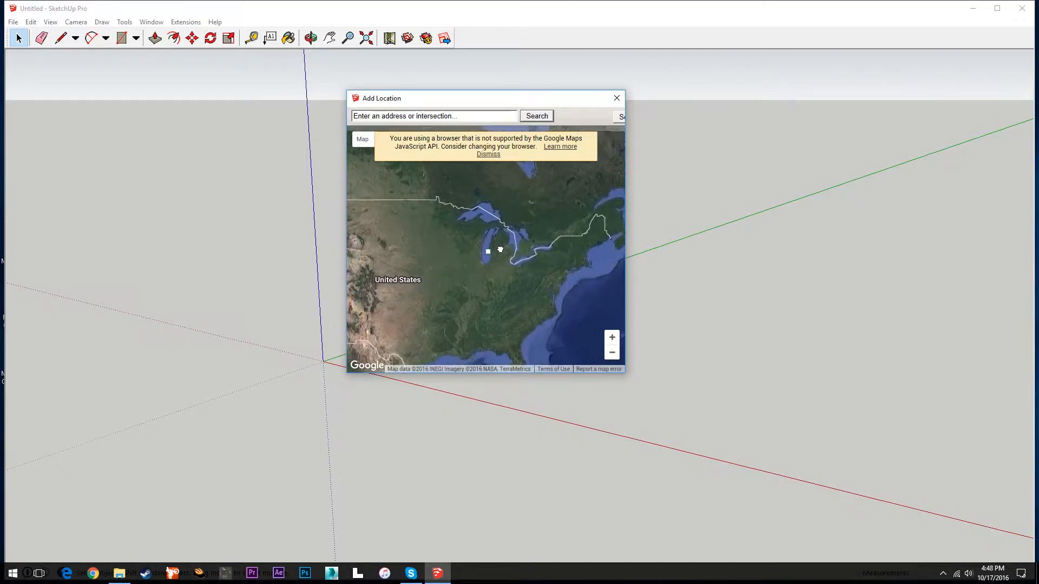
{"action": "scroll", "coordinate": [495, 250], "scroll_direction": "up", "scroll_amount": 1}
{"action": "scroll", "coordinate": [499, 241], "scroll_direction": "up", "scroll_amount": 1}
{"action": "scroll", "coordinate": [498, 242], "scroll_direction": "up", "scroll_amount": 2}
{"action": "scroll", "coordinate": [501, 270], "scroll_direction": "up", "scroll_amount": 2}
- Locate the RedBud MX track north of Miller Rd, near South Bend, and frame it inside the map's white square
{"action": "left_click_drag", "start_coordinate": [502, 256], "coordinate": [565, 242]}
{"action": "scroll", "coordinate": [556, 278], "scroll_direction": "down", "scroll_amount": 1}
{"action": "left_click_drag", "start_coordinate": [556, 279], "coordinate": [545, 225]}
{"action": "left_click_drag", "start_coordinate": [501, 298], "coordinate": [498, 260]}
{"action": "scroll", "coordinate": [488, 271], "scroll_direction": "up", "scroll_amount": 1}
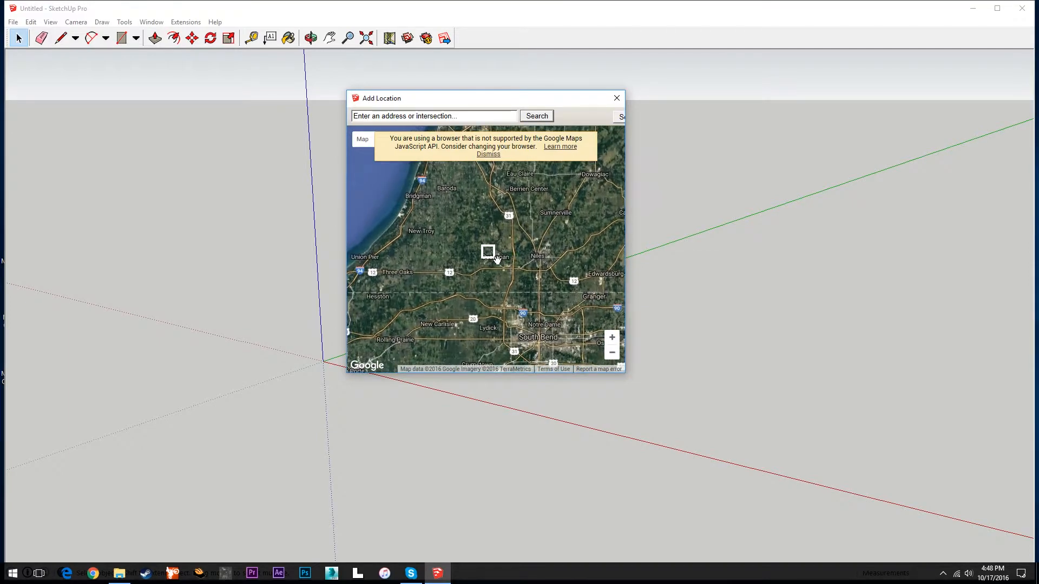
{"action": "scroll", "coordinate": [497, 260], "scroll_direction": "up", "scroll_amount": 3}
{"action": "scroll", "coordinate": [498, 265], "scroll_direction": "up", "scroll_amount": 2}
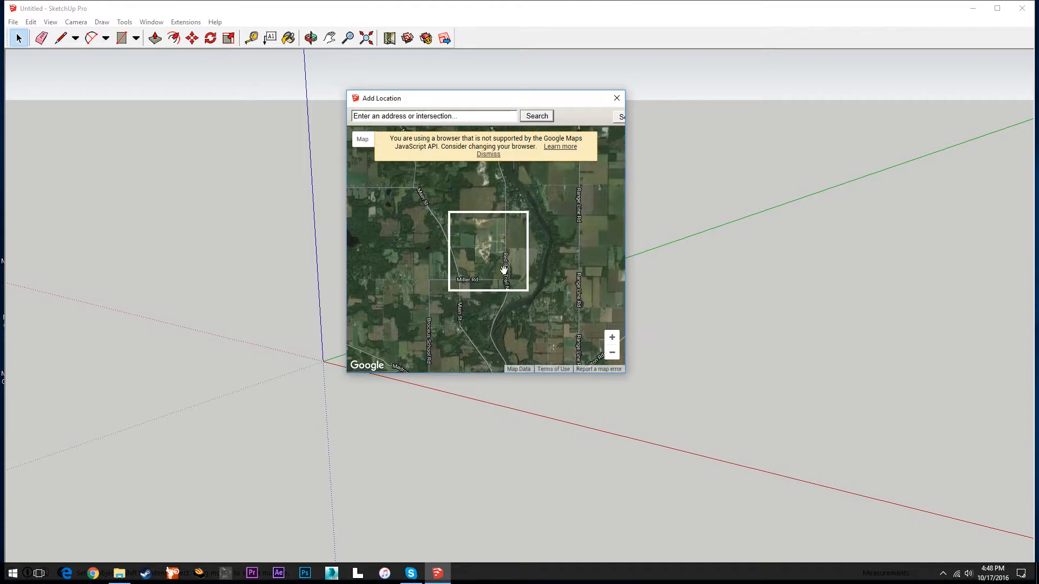
{"action": "scroll", "coordinate": [504, 270], "scroll_direction": "up", "scroll_amount": 3}
{"action": "left_click_drag", "start_coordinate": [504, 269], "coordinate": [492, 262]}
{"action": "scroll", "coordinate": [493, 264], "scroll_direction": "down", "scroll_amount": 1}
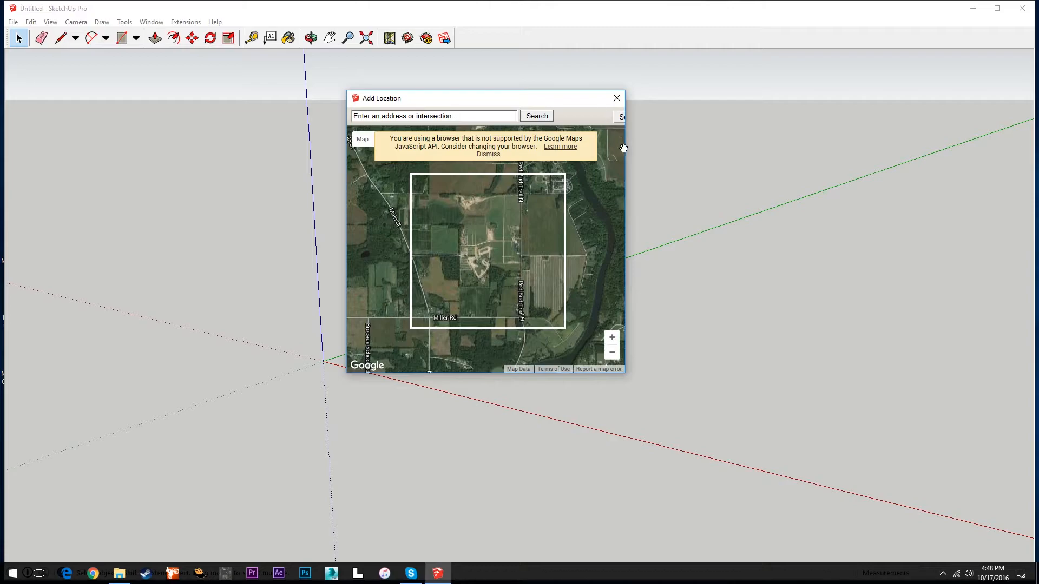
- Enlarge the Add Location window until the Select Region option is fully shown, keeping the whole RedBud MX site framed
{"action": "left_click_drag", "start_coordinate": [628, 150], "coordinate": [717, 155]}
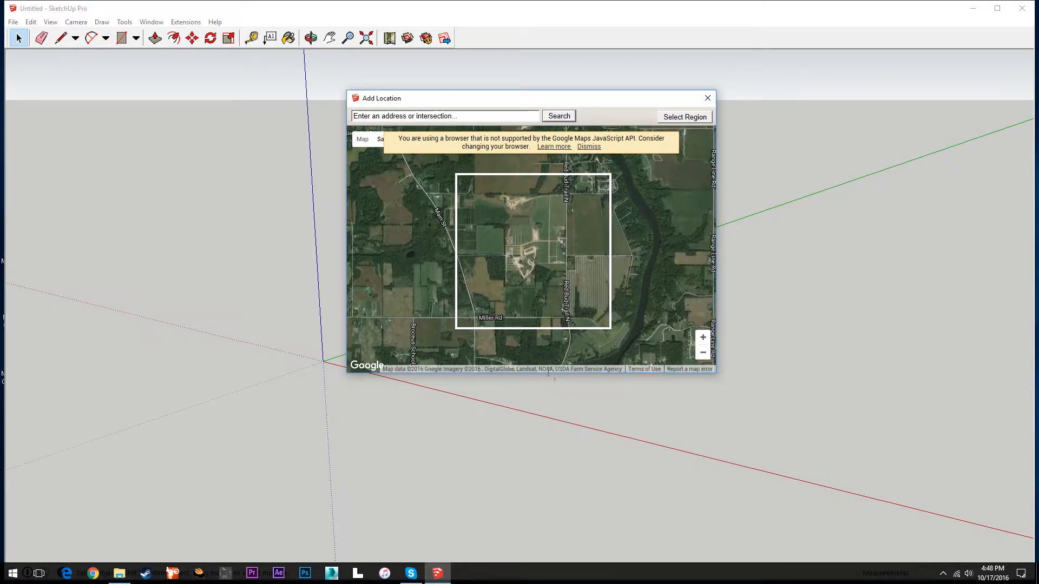
{"action": "left_click_drag", "start_coordinate": [716, 372], "coordinate": [754, 411]}
{"action": "scroll", "coordinate": [555, 274], "scroll_direction": "up", "scroll_amount": 1}
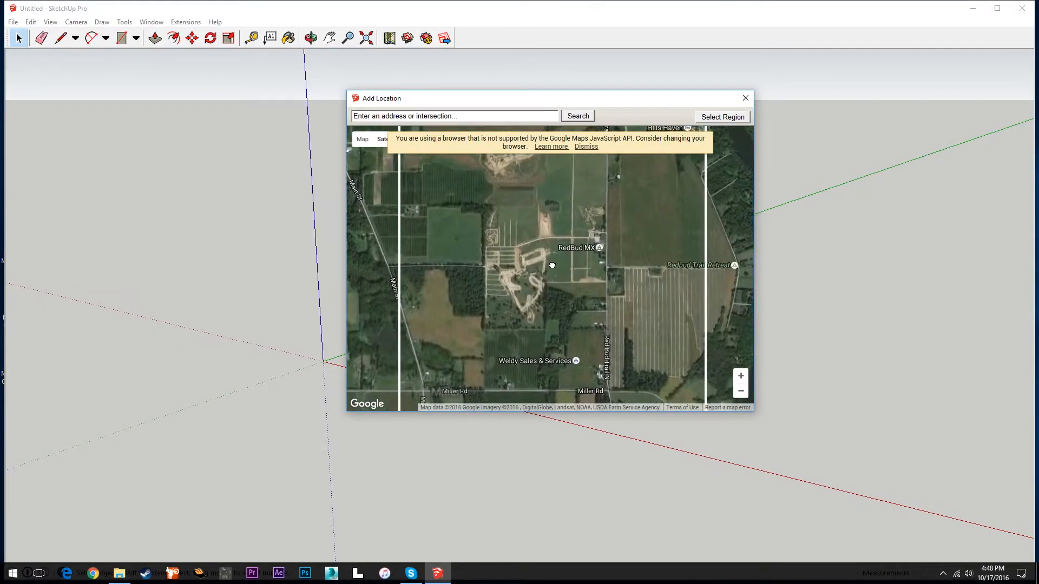
{"action": "scroll", "coordinate": [553, 272], "scroll_direction": "down", "scroll_amount": 1}
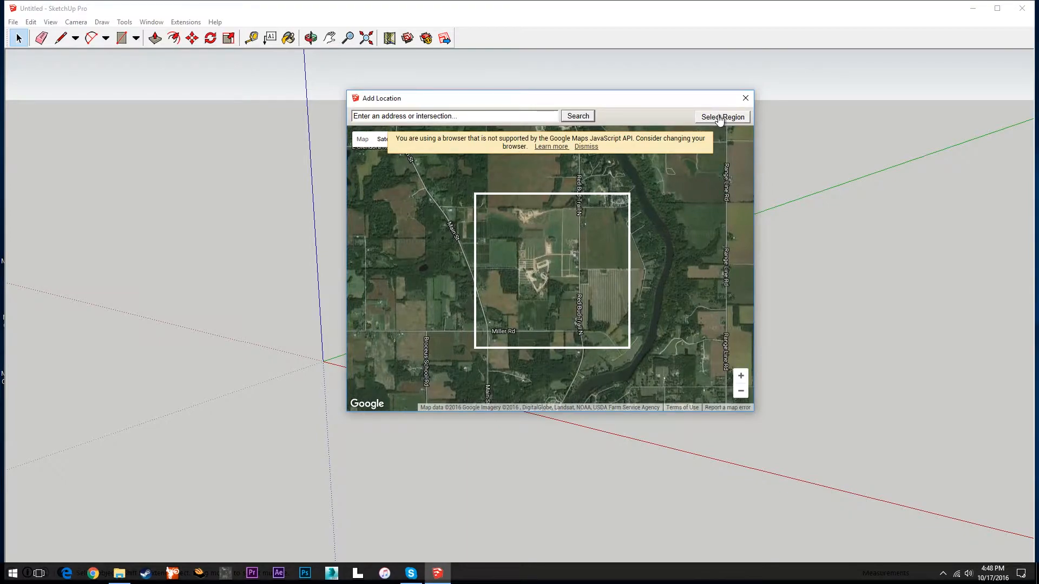
- Select a map region, tighten its corners around the RedBud MX track site, and grab the imagery into the model
{"action": "left_click", "coordinate": [719, 118]}
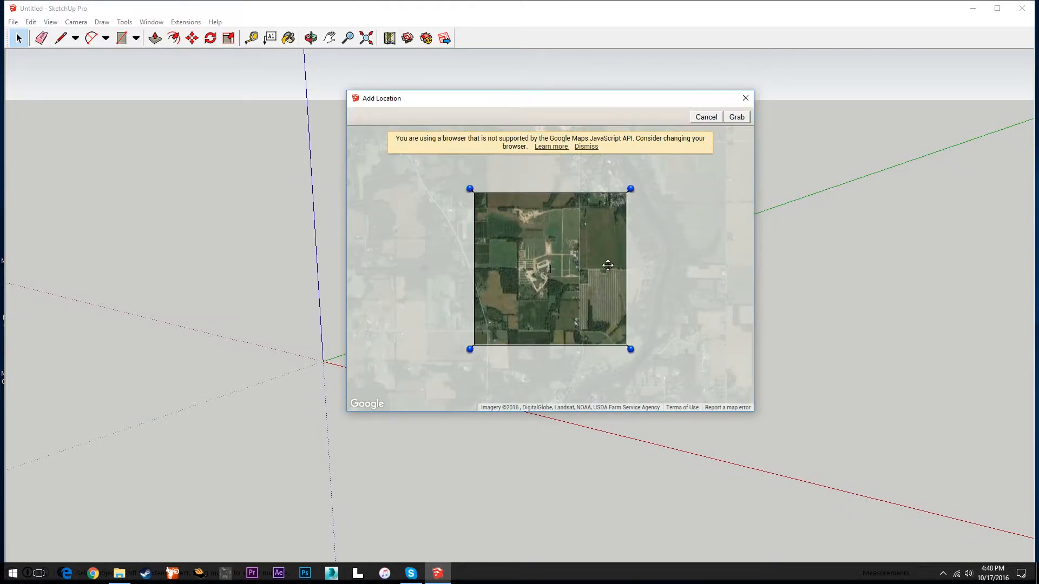
{"action": "left_click_drag", "start_coordinate": [632, 187], "coordinate": [609, 205]}
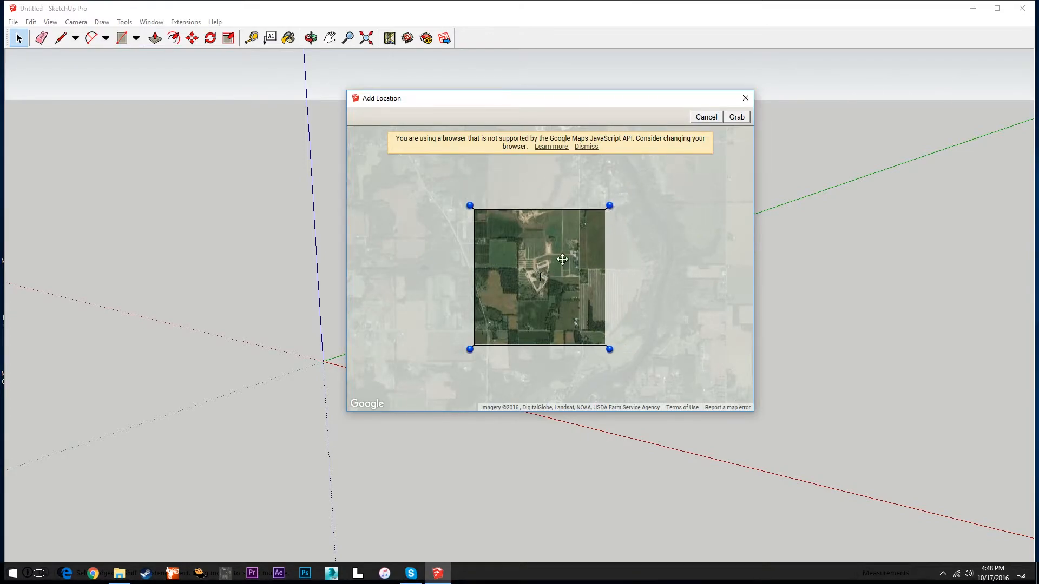
{"action": "left_click_drag", "start_coordinate": [470, 349], "coordinate": [486, 333]}
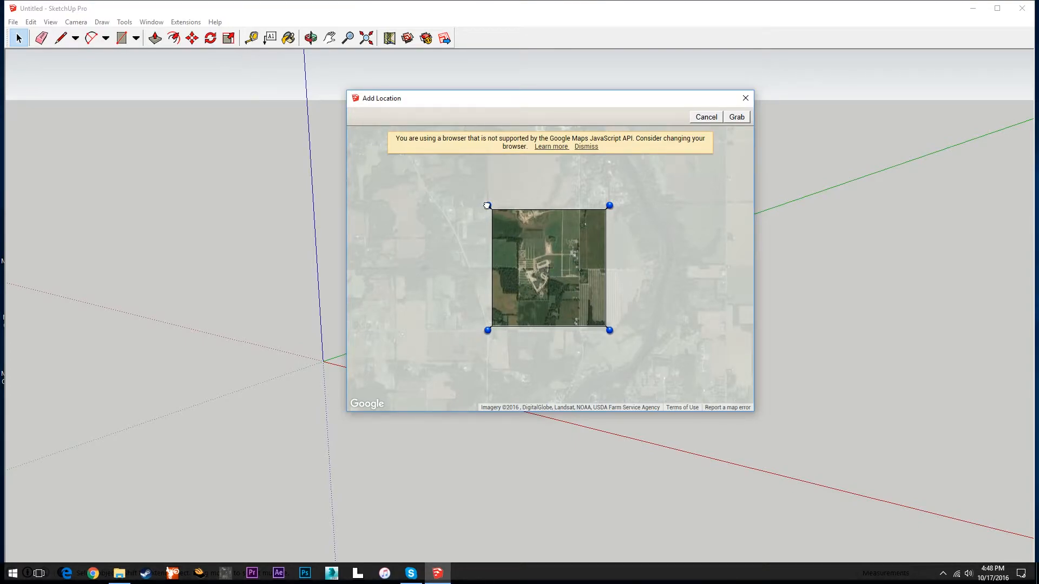
{"action": "left_click_drag", "start_coordinate": [486, 206], "coordinate": [493, 215]}
{"action": "mouse_move", "coordinate": [611, 337]}
{"action": "left_mouse_down"}
{"action": "mouse_move", "coordinate": [605, 331]}
{"action": "mouse_move", "coordinate": [612, 336]}
{"action": "left_mouse_up"}
{"action": "left_click_drag", "start_coordinate": [501, 220], "coordinate": [493, 212]}
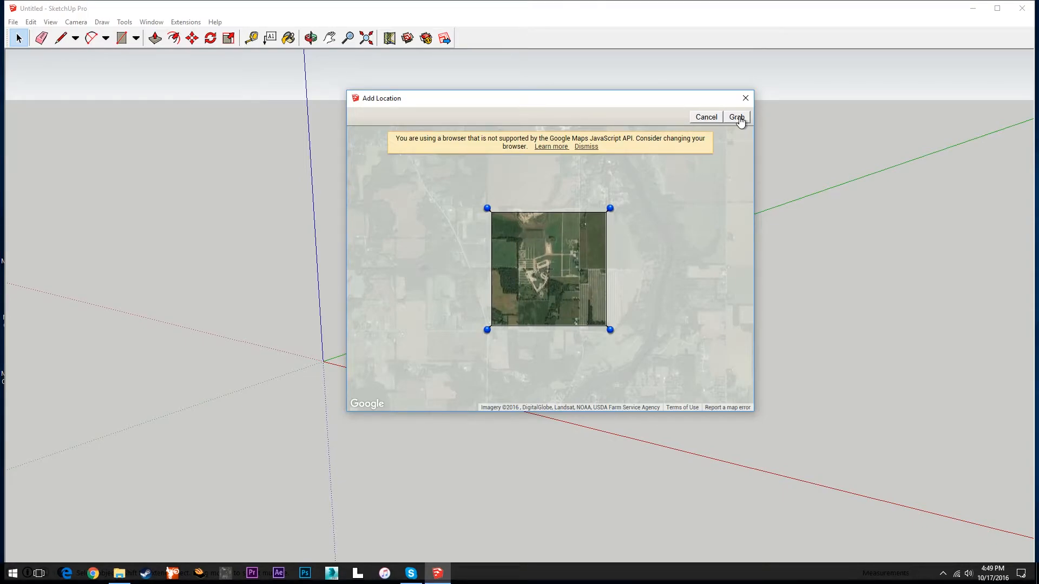
{"action": "left_click", "coordinate": [737, 118]}
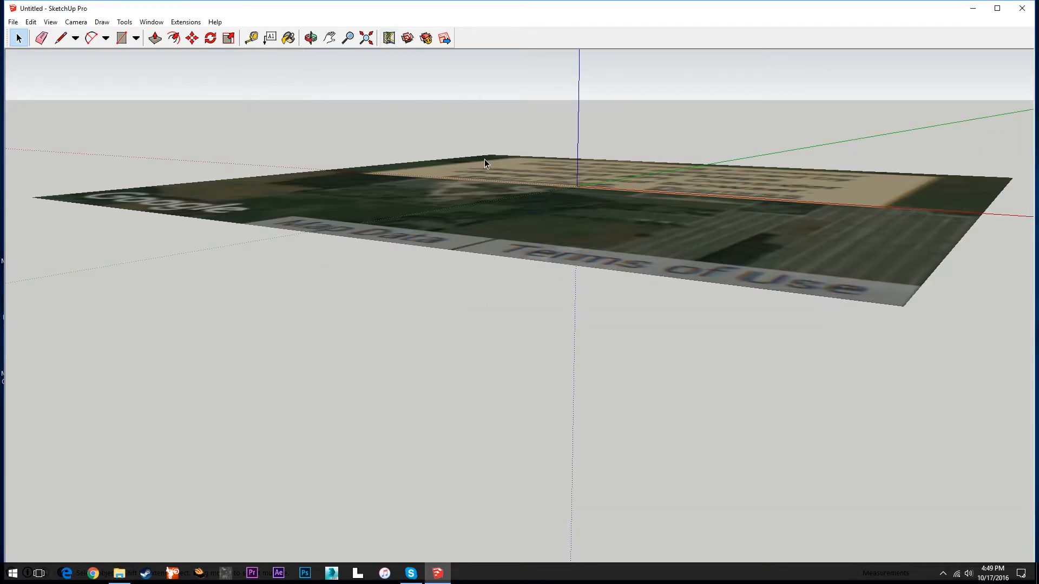
- Show the 3D terrain for the geo-located RedBud MX imagery
{"action": "left_click", "coordinate": [328, 38]}
{"action": "left_click_drag", "start_coordinate": [500, 123], "coordinate": [527, 288]}
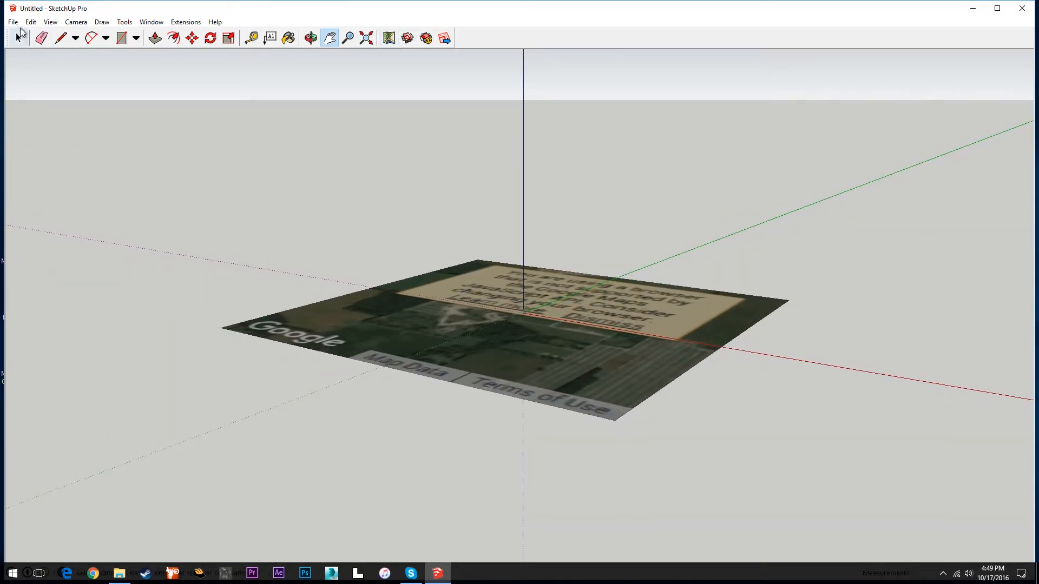
{"action": "left_click", "coordinate": [16, 24]}
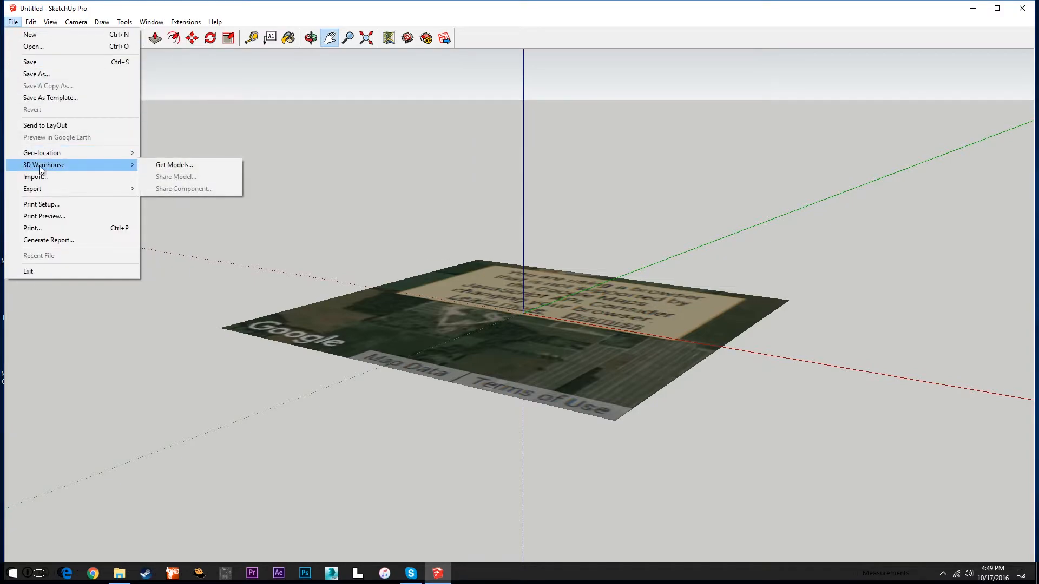
{"action": "mouse_move", "coordinate": [58, 153]}
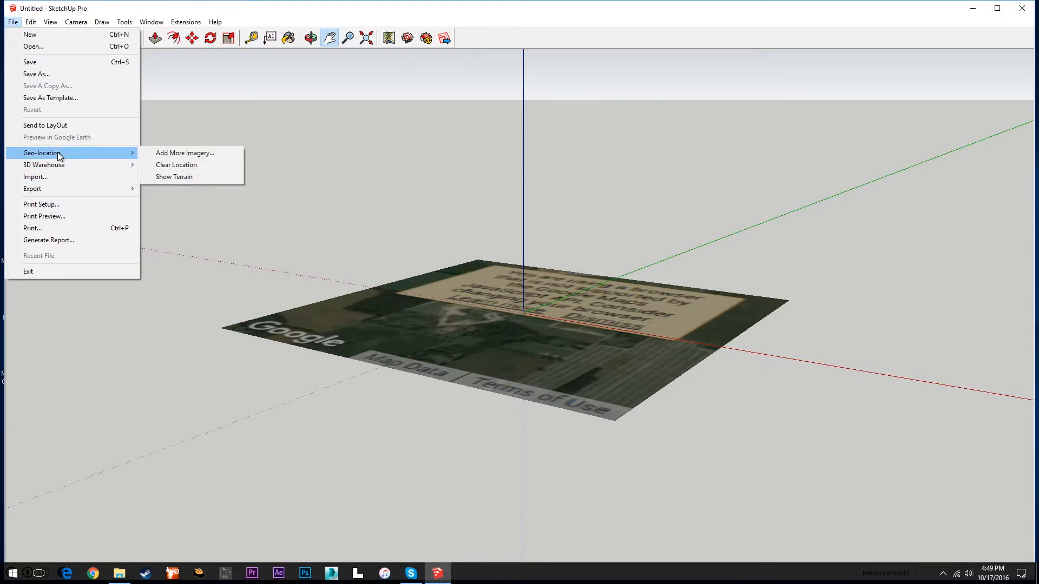
{"action": "left_click", "coordinate": [181, 178]}
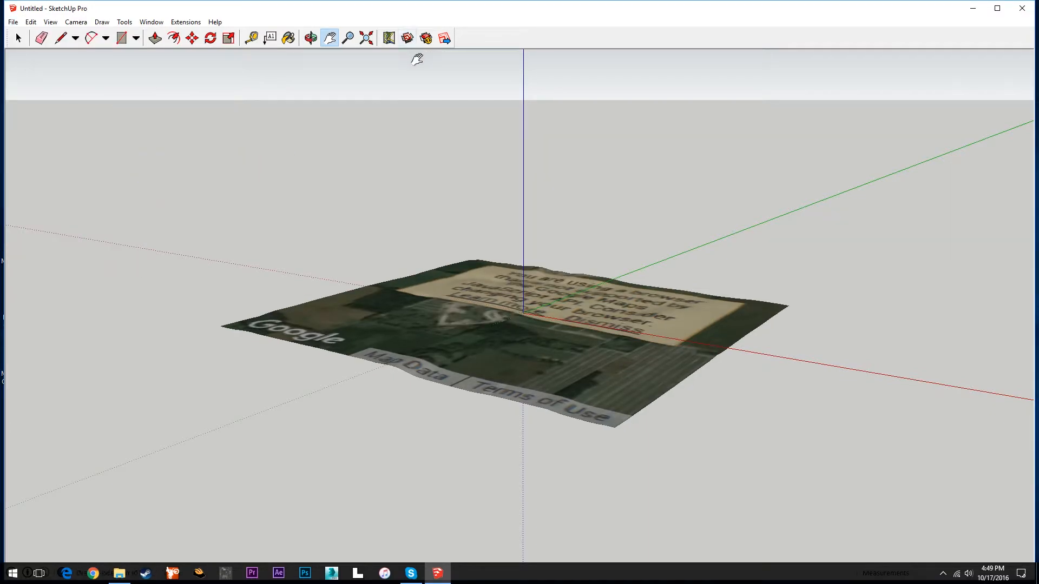
- Examine the terrain relief up close around the RedBud MX track and across the whole imported map tile
{"action": "left_click_drag", "start_coordinate": [524, 332], "coordinate": [520, 274]}
{"action": "scroll", "coordinate": [521, 316], "scroll_direction": "up", "scroll_amount": 3}
{"action": "scroll", "coordinate": [452, 160], "scroll_direction": "up", "scroll_amount": 5}
{"action": "left_click_drag", "start_coordinate": [641, 366], "coordinate": [539, 297]}
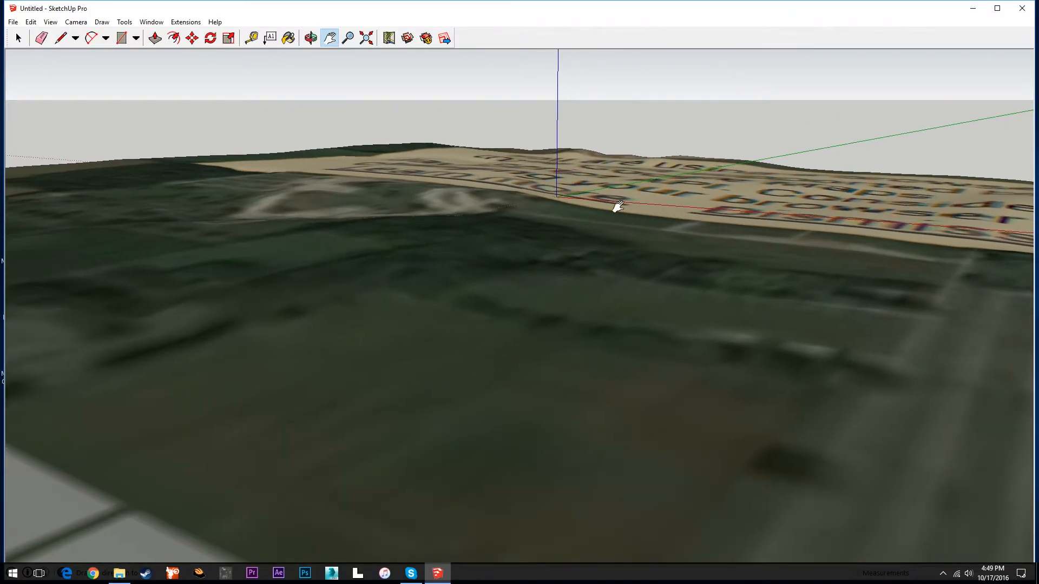
{"action": "scroll", "coordinate": [469, 254], "scroll_direction": "down", "scroll_amount": 6}
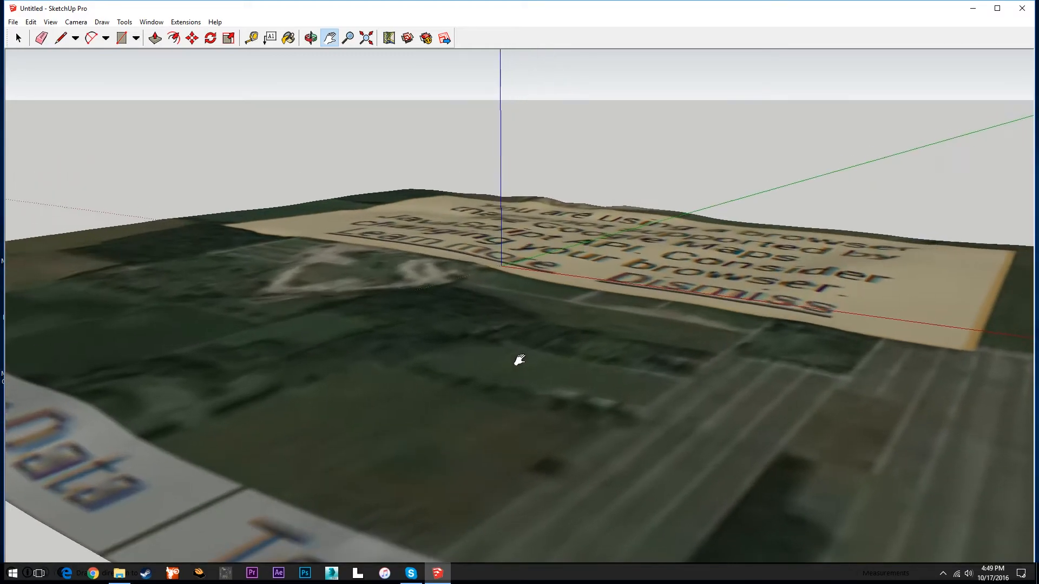
{"action": "scroll", "coordinate": [389, 343], "scroll_direction": "up", "scroll_amount": 4}
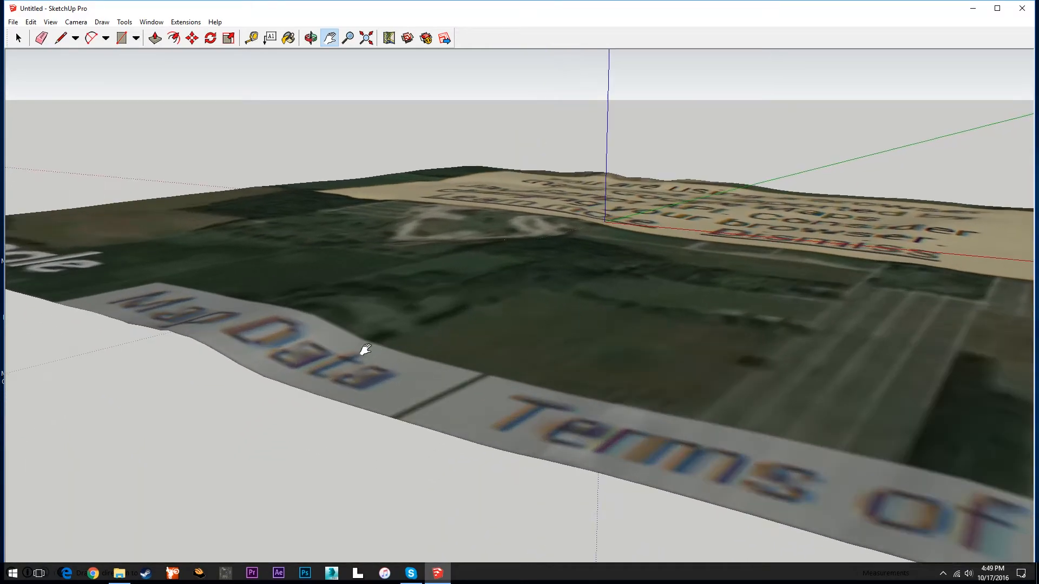
{"action": "scroll", "coordinate": [571, 366], "scroll_direction": "down", "scroll_amount": 3}
{"action": "scroll", "coordinate": [531, 288], "scroll_direction": "up", "scroll_amount": 3}
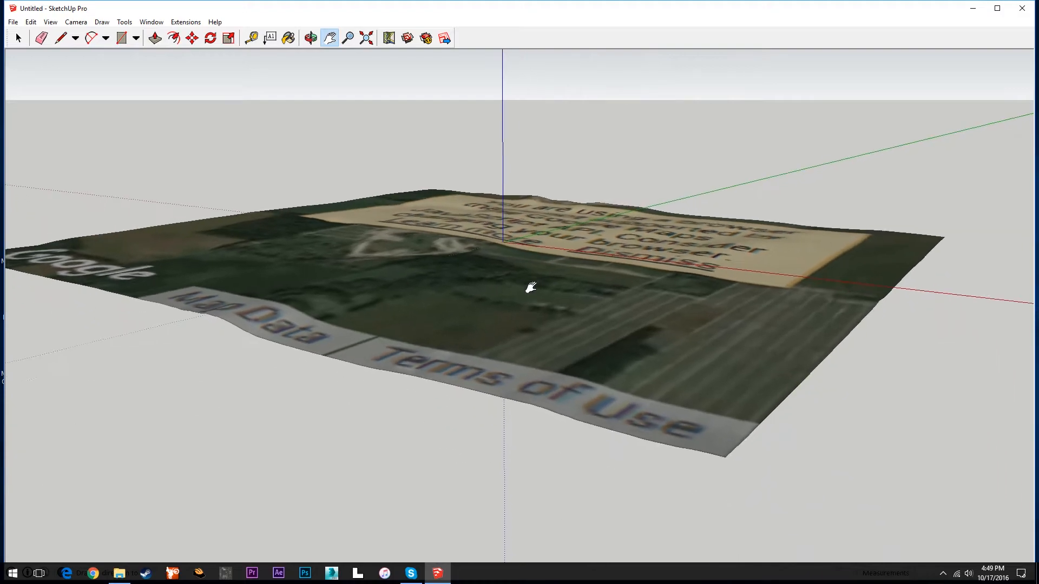
{"action": "scroll", "coordinate": [559, 266], "scroll_direction": "up", "scroll_amount": 2}
{"action": "scroll", "coordinate": [436, 211], "scroll_direction": "down", "scroll_amount": 2}
{"action": "scroll", "coordinate": [524, 280], "scroll_direction": "up", "scroll_amount": 2}
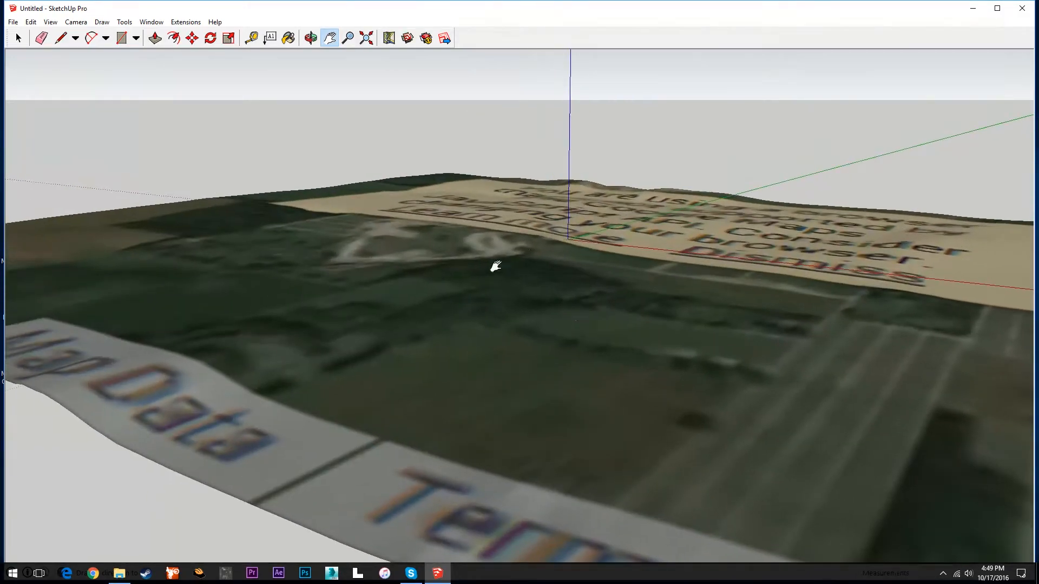
{"action": "scroll", "coordinate": [540, 283], "scroll_direction": "down", "scroll_amount": 2}
{"action": "scroll", "coordinate": [538, 274], "scroll_direction": "up", "scroll_amount": 3}
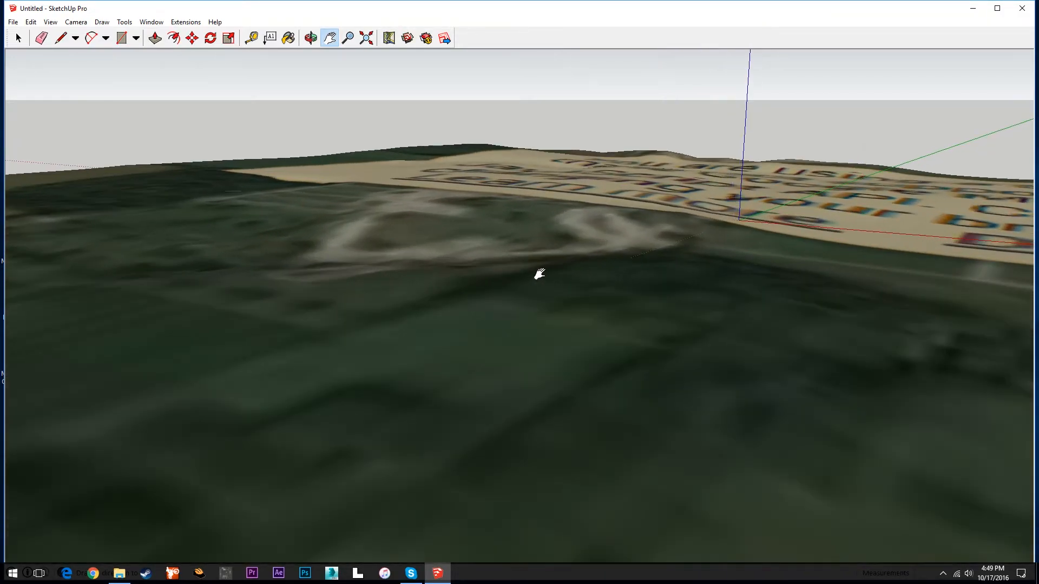
{"action": "scroll", "coordinate": [642, 237], "scroll_direction": "down", "scroll_amount": 1}
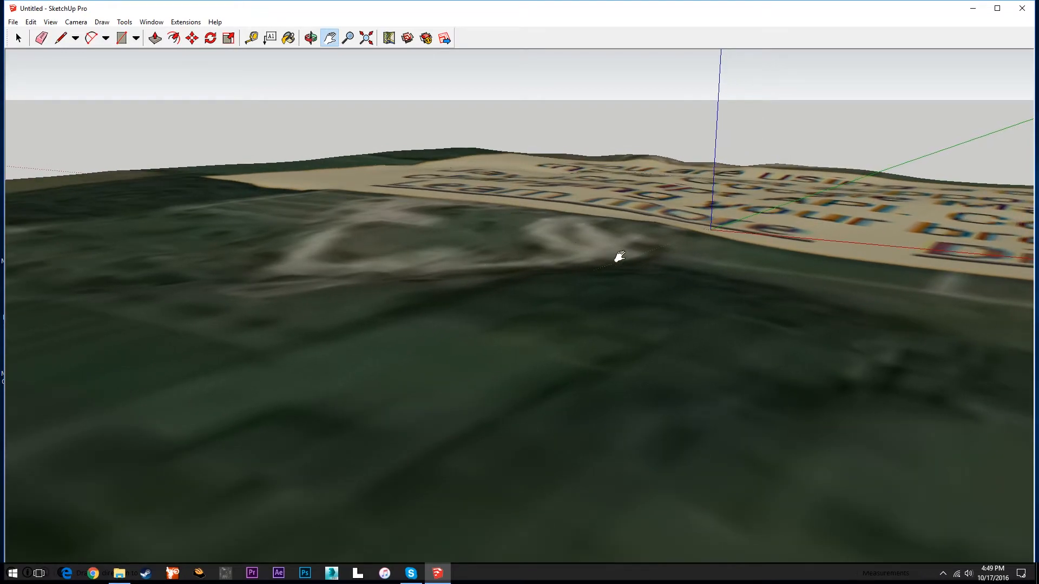
{"action": "scroll", "coordinate": [413, 392], "scroll_direction": "up", "scroll_amount": 3}
{"action": "scroll", "coordinate": [414, 392], "scroll_direction": "down", "scroll_amount": 2}
{"action": "scroll", "coordinate": [538, 352], "scroll_direction": "down", "scroll_amount": 3}
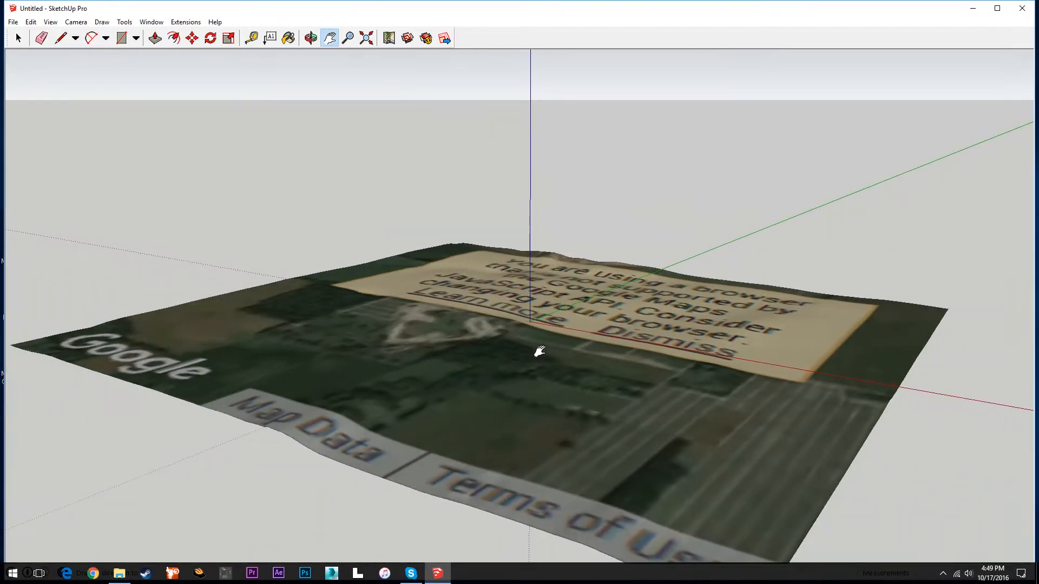
{"action": "scroll", "coordinate": [527, 341], "scroll_direction": "down", "scroll_amount": 2}
{"action": "scroll", "coordinate": [482, 271], "scroll_direction": "up", "scroll_amount": 2}
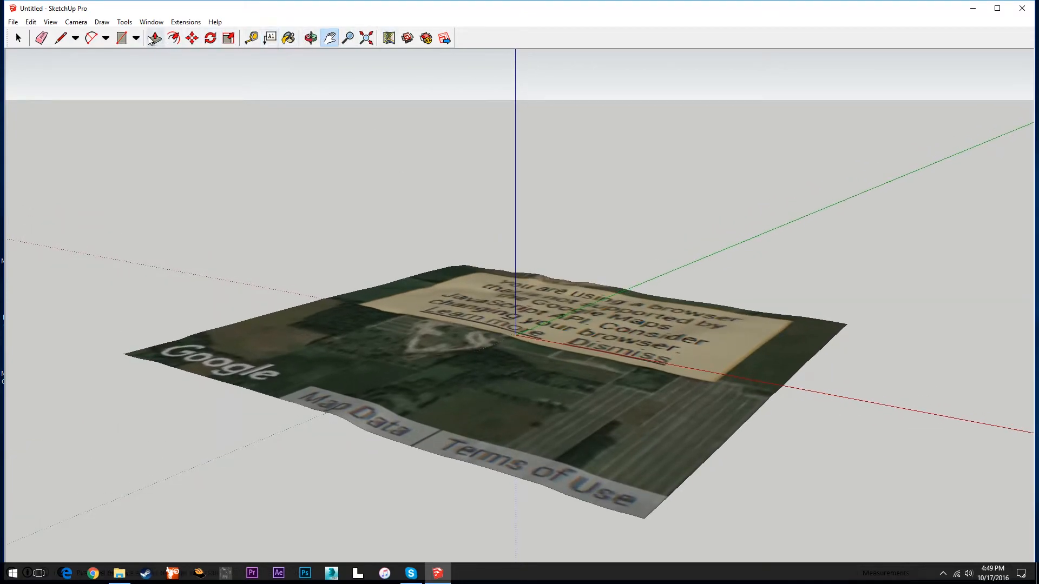
- Switch the camera from perspective to parallel projection
{"action": "left_click", "coordinate": [73, 23]}
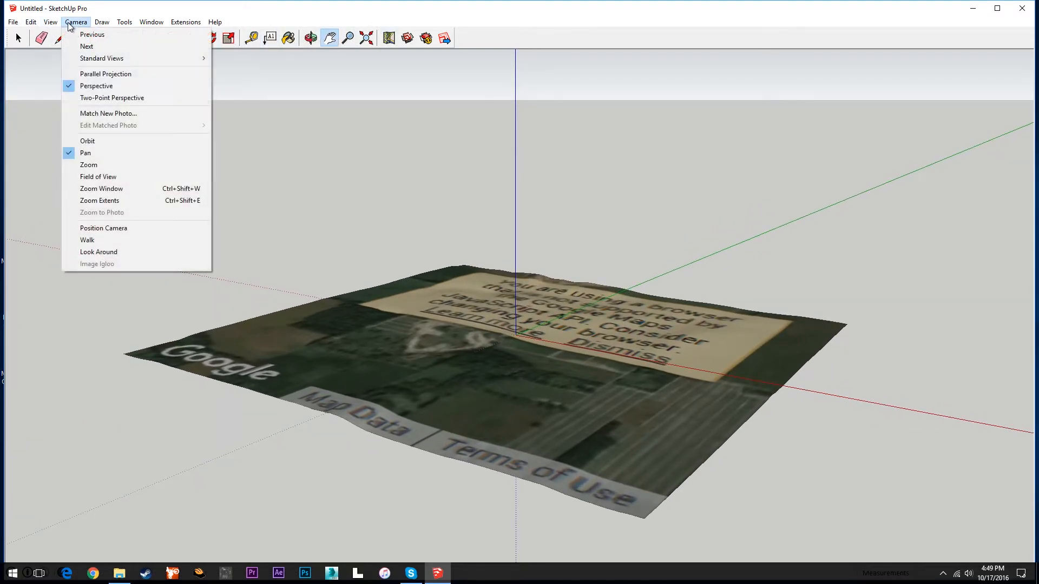
{"action": "left_click", "coordinate": [91, 86]}
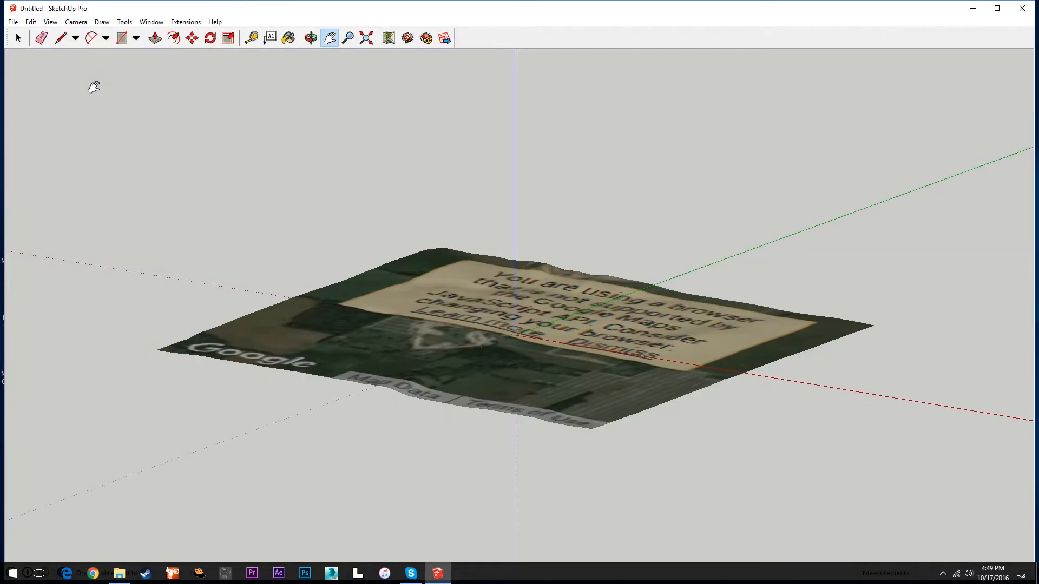
{"action": "left_click", "coordinate": [50, 22]}
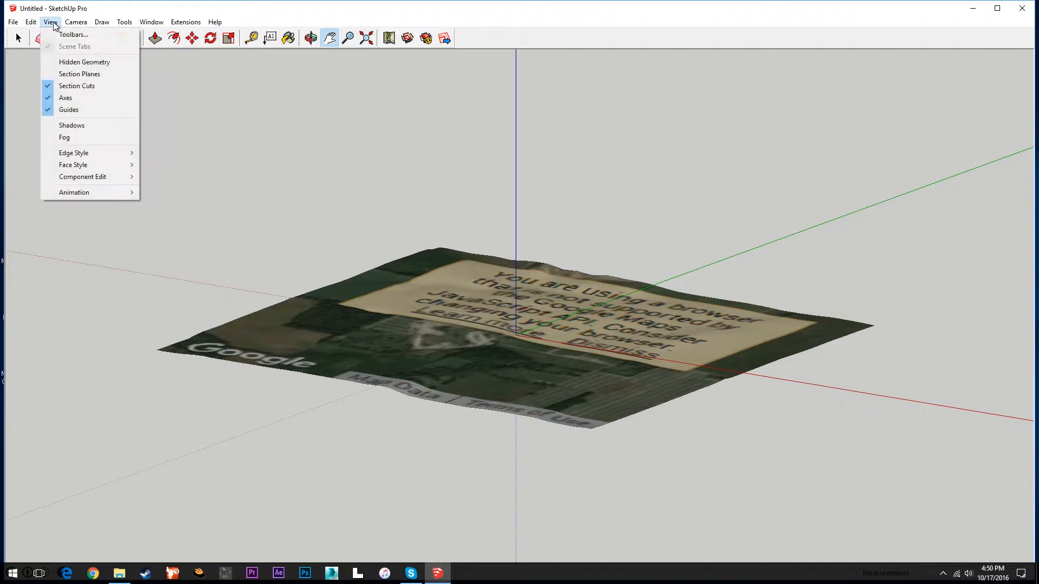
{"action": "left_click", "coordinate": [275, 141]}
{"action": "left_click_drag", "start_coordinate": [581, 329], "coordinate": [556, 310]}
- Set the camera to the standard Top view and fit the whole terrain tile in the view
{"action": "left_click", "coordinate": [68, 24]}
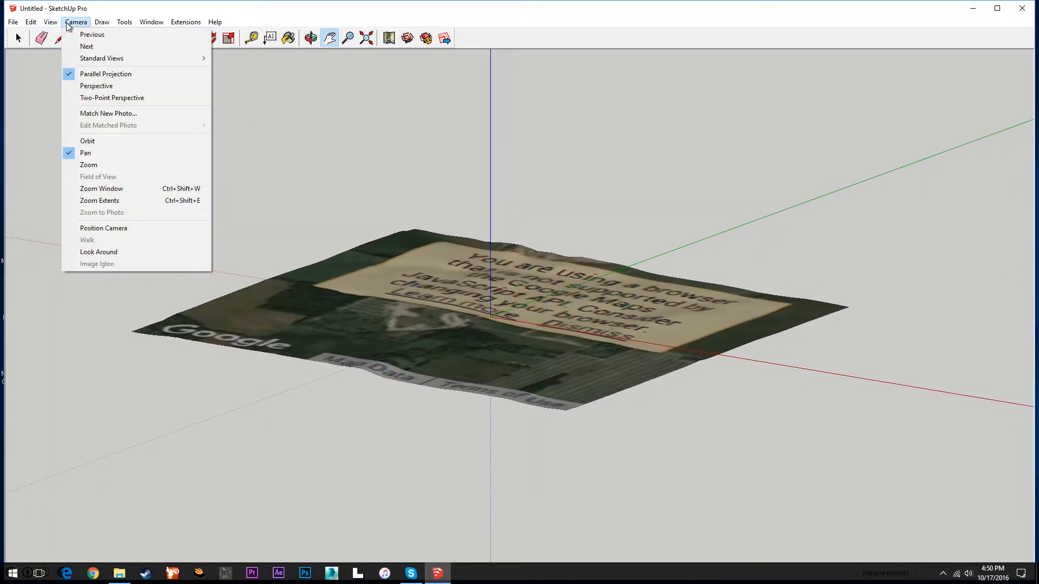
{"action": "mouse_move", "coordinate": [103, 61]}
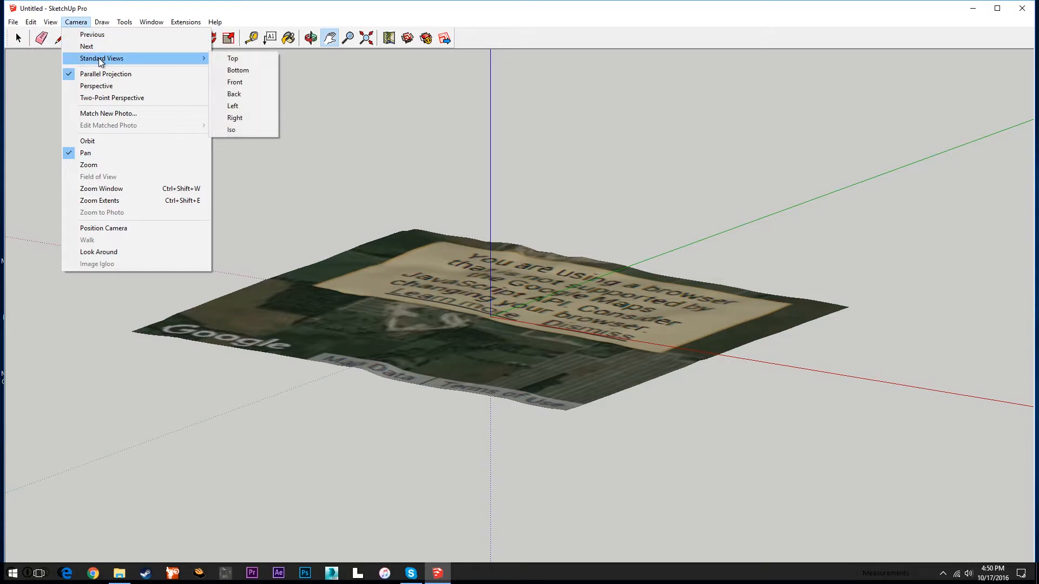
{"action": "left_click", "coordinate": [234, 59]}
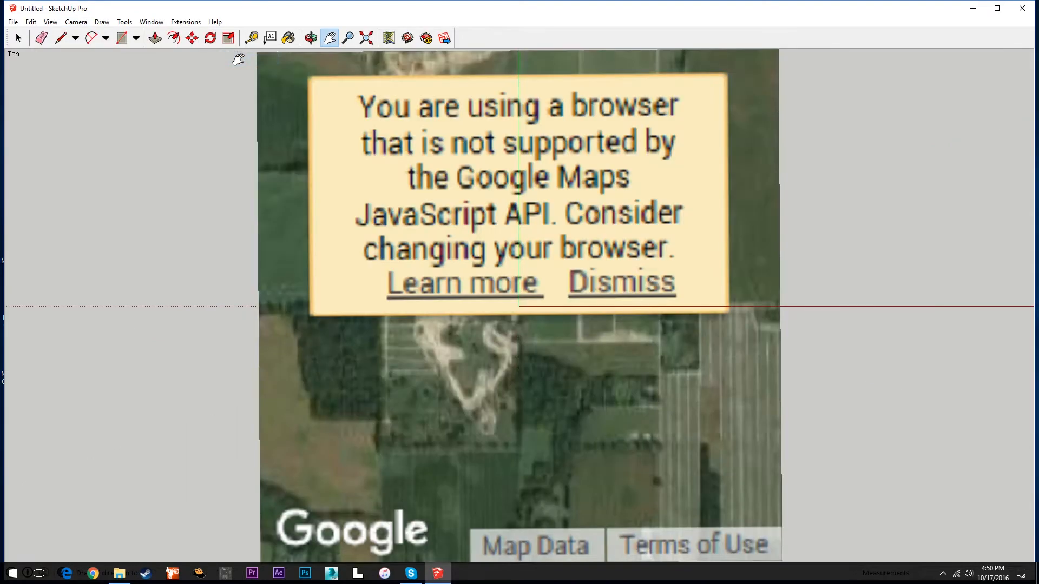
{"action": "scroll", "coordinate": [506, 235], "scroll_direction": "down", "scroll_amount": 1}
{"action": "left_click_drag", "start_coordinate": [443, 151], "coordinate": [441, 158]}
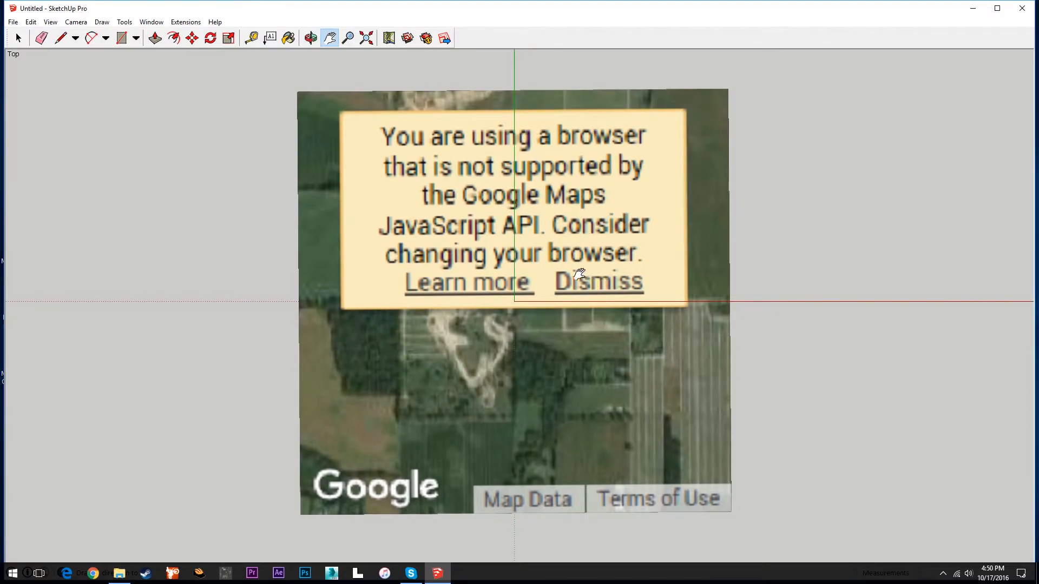
{"action": "left_click_drag", "start_coordinate": [579, 274], "coordinate": [578, 281]}
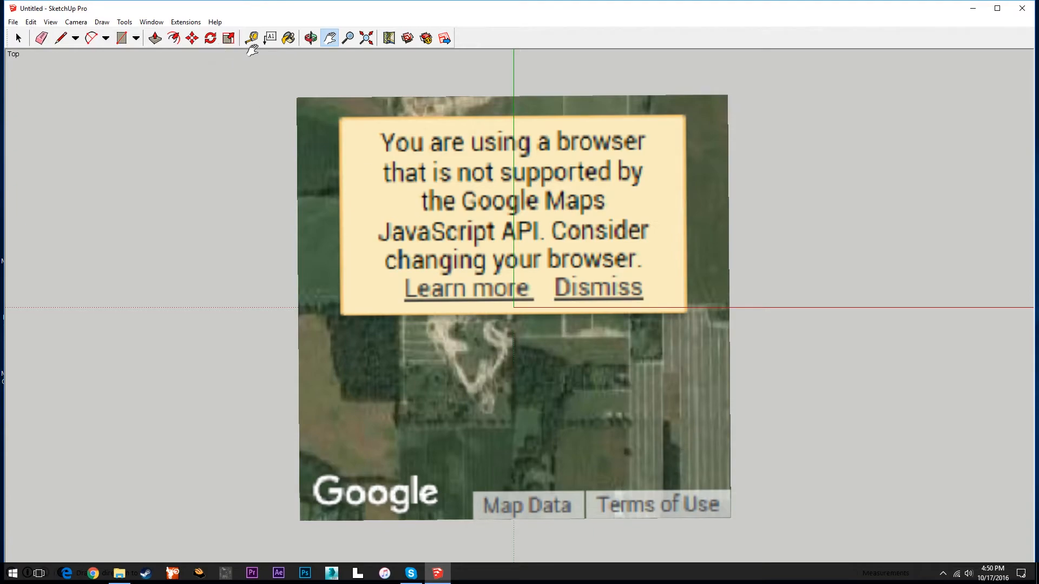
- Install the extension mesh2HeightMap_v1.0x.rbz from the Downloads folder, granting it file system access, and accept the system preferences
{"action": "left_click", "coordinate": [152, 22]}
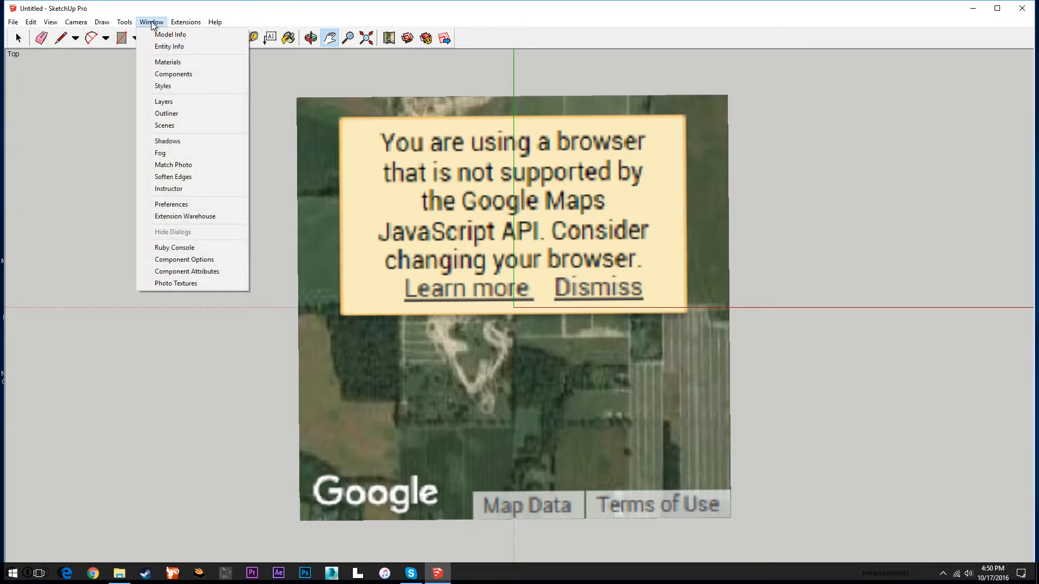
{"action": "left_click", "coordinate": [181, 205]}
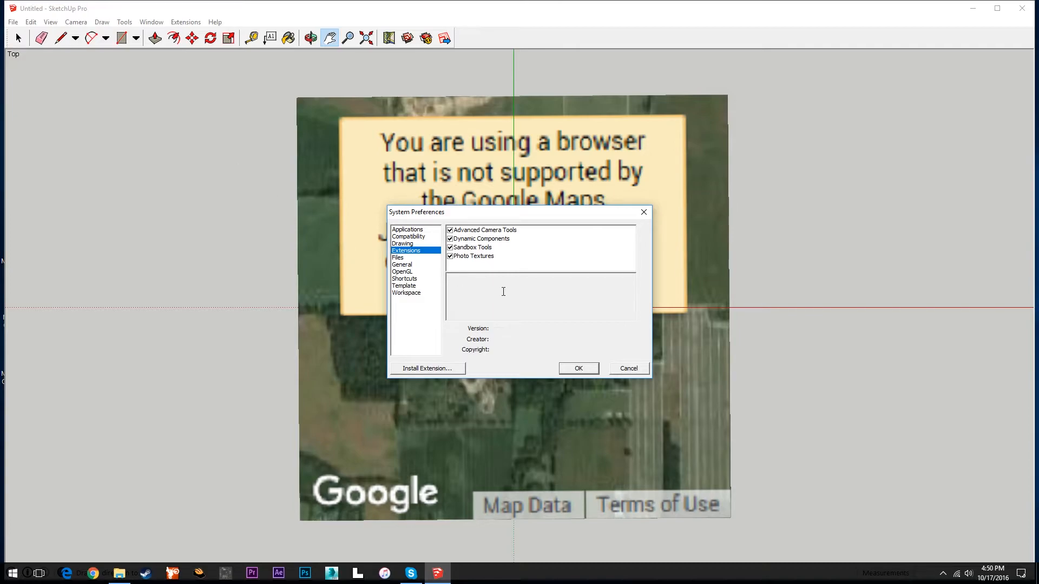
{"action": "left_click", "coordinate": [427, 369]}
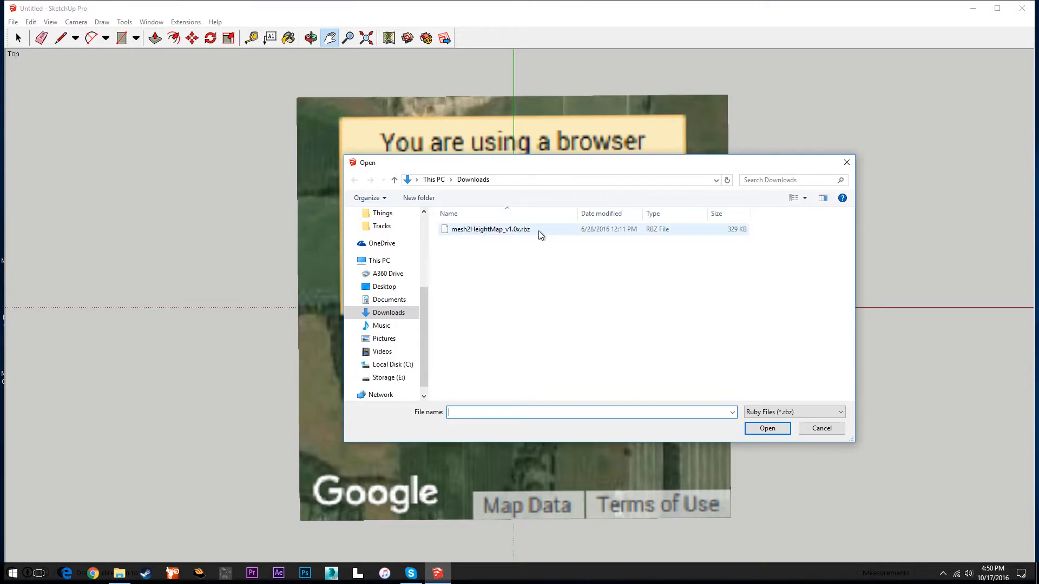
{"action": "left_click", "coordinate": [555, 230]}
{"action": "left_click", "coordinate": [766, 429]}
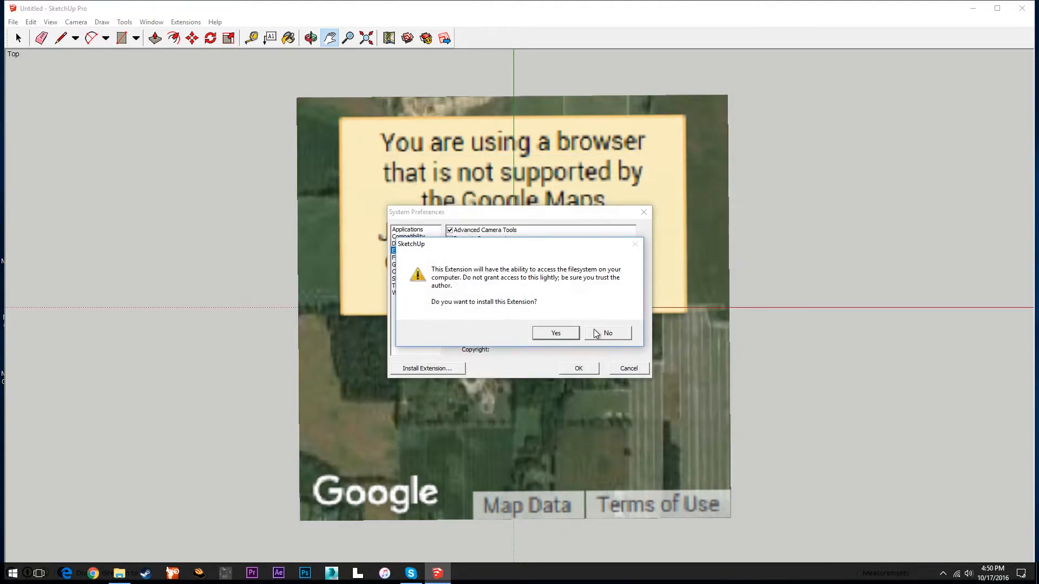
{"action": "left_click", "coordinate": [550, 331]}
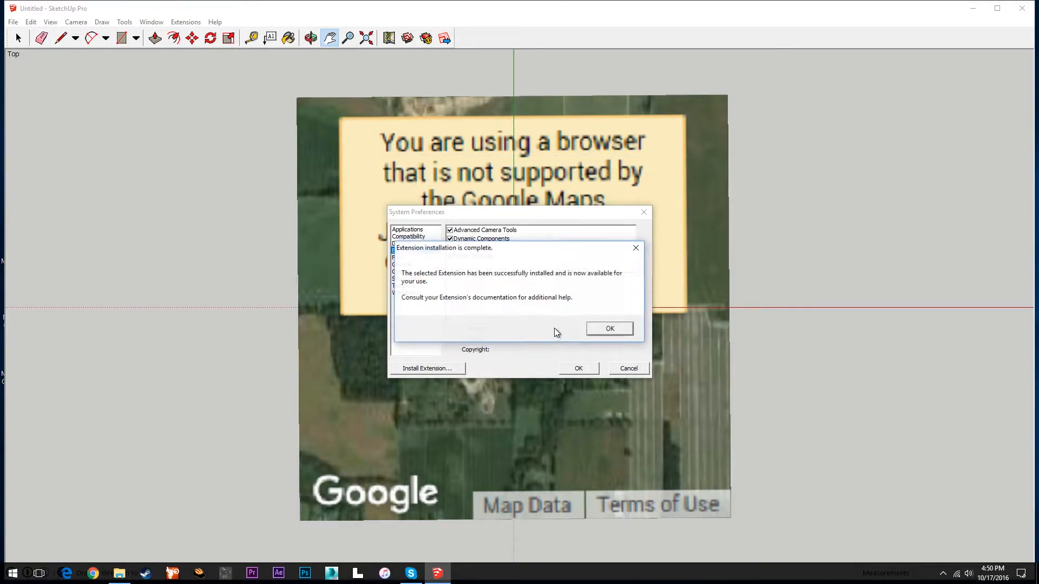
{"action": "left_click", "coordinate": [614, 331]}
{"action": "left_click", "coordinate": [570, 369]}
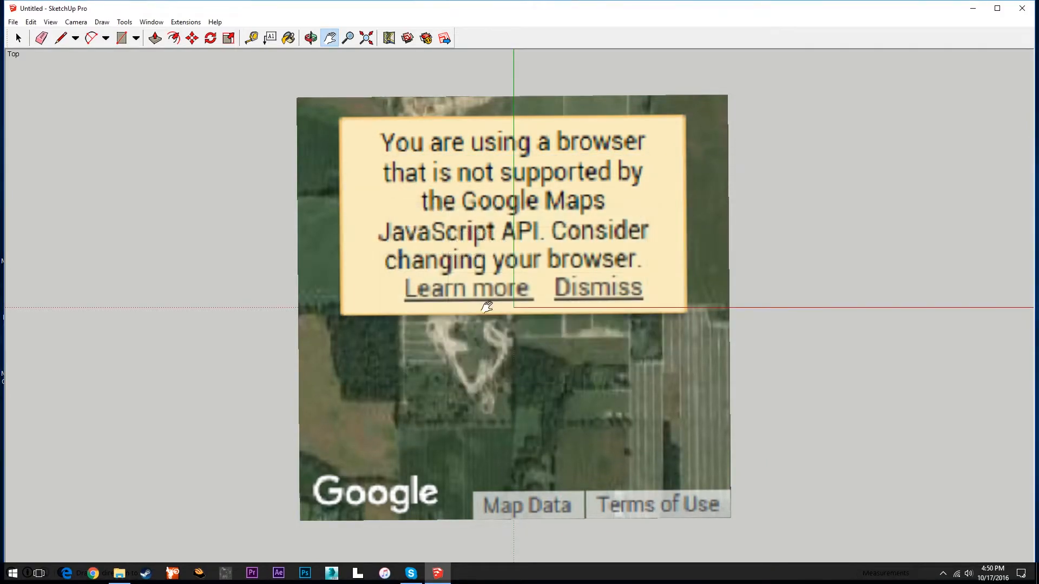
{"action": "scroll", "coordinate": [520, 305], "scroll_direction": "down", "scroll_amount": 1}
{"action": "mouse_move", "coordinate": [517, 306]}
{"action": "left_mouse_down"}
{"action": "mouse_move", "coordinate": [501, 288]}
{"action": "mouse_move", "coordinate": [504, 308]}
{"action": "left_mouse_up"}
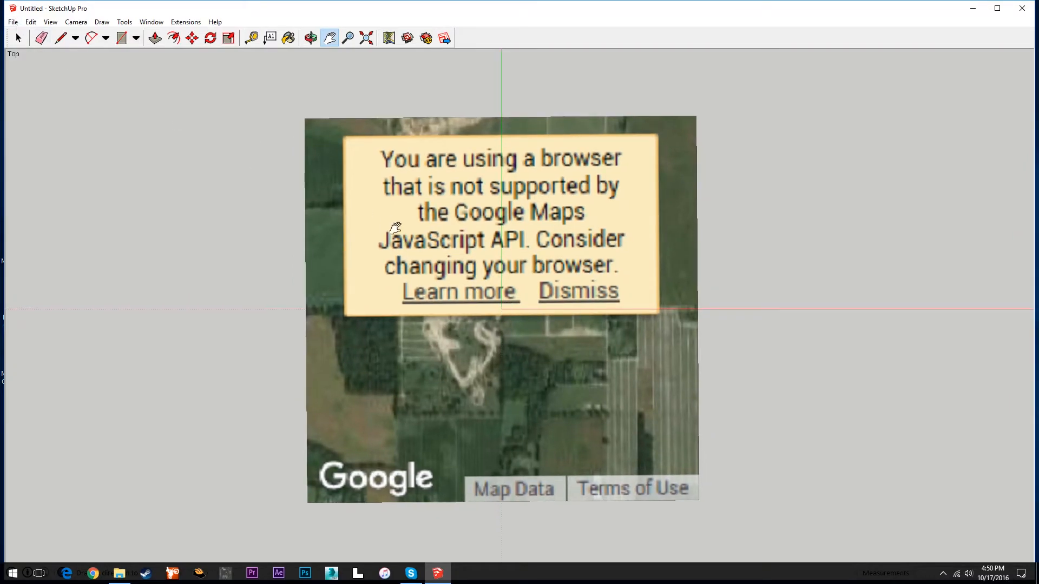
{"action": "left_click", "coordinate": [31, 23]}
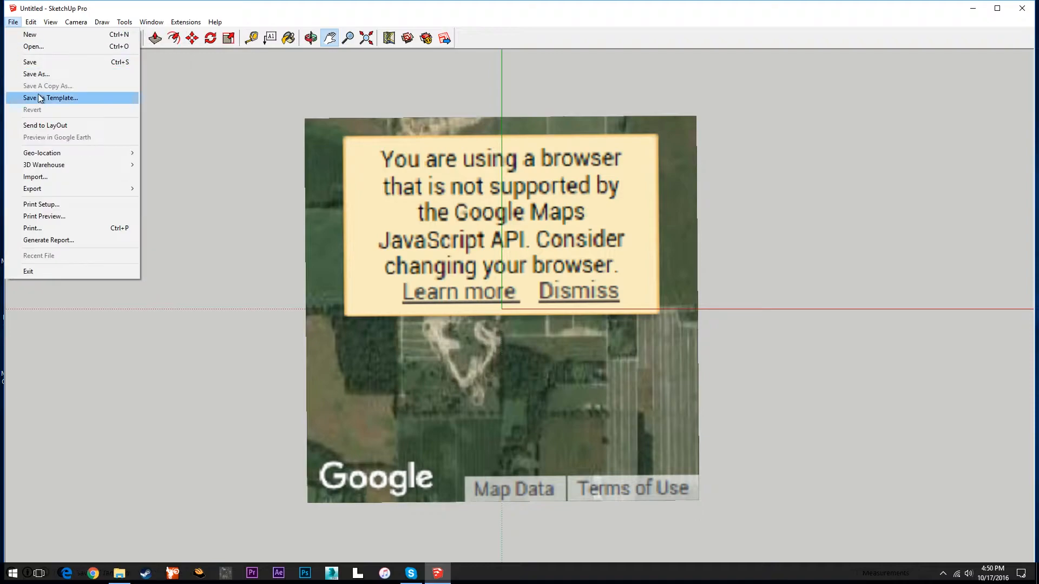
{"action": "left_click", "coordinate": [455, 267]}
{"action": "mouse_move", "coordinate": [456, 266]}
{"action": "left_mouse_down"}
{"action": "mouse_move", "coordinate": [454, 255]}
{"action": "mouse_move", "coordinate": [449, 266]}
{"action": "mouse_move", "coordinate": [431, 259]}
{"action": "mouse_move", "coordinate": [452, 277]}
{"action": "mouse_move", "coordinate": [461, 263]}
{"action": "left_mouse_up"}
{"action": "scroll", "coordinate": [448, 266], "scroll_direction": "down", "scroll_amount": 1}
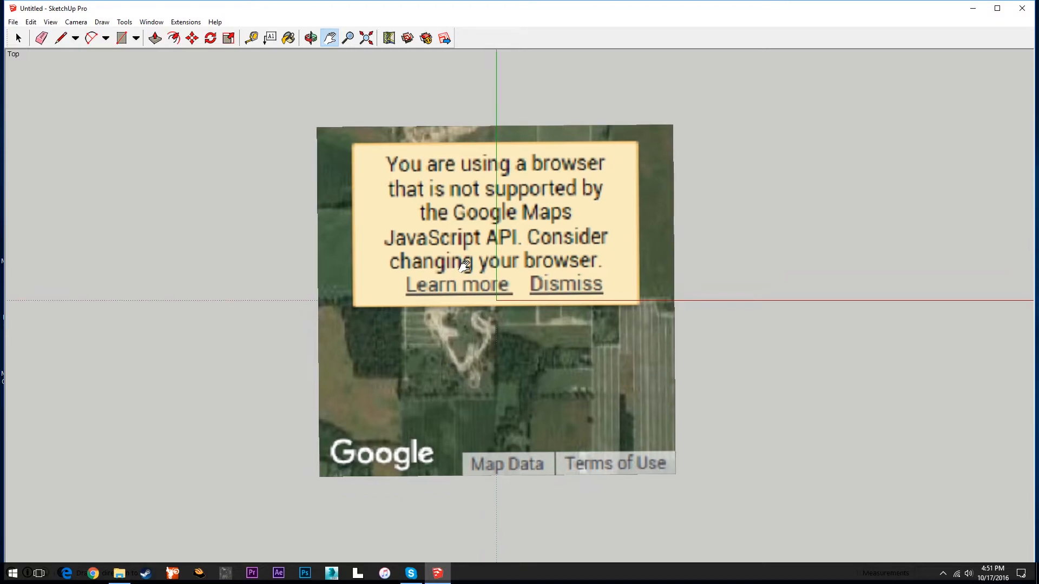
- Start a Model to HeightMap export as Greyscale 8bits BMP with the mask set to Green and no blur or crop
{"action": "left_click", "coordinate": [186, 23]}
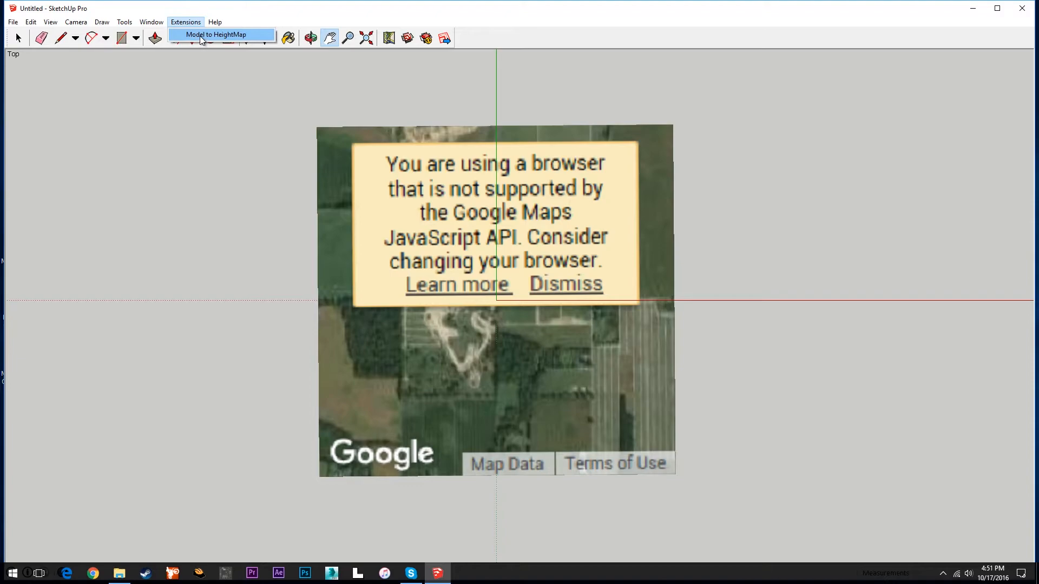
{"action": "left_click", "coordinate": [250, 35]}
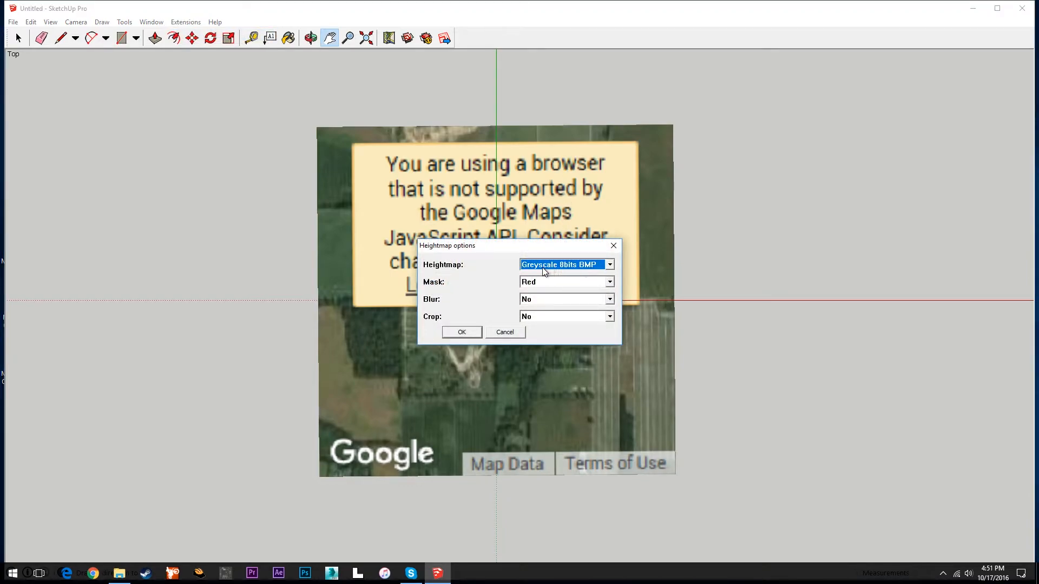
{"action": "left_click", "coordinate": [609, 283]}
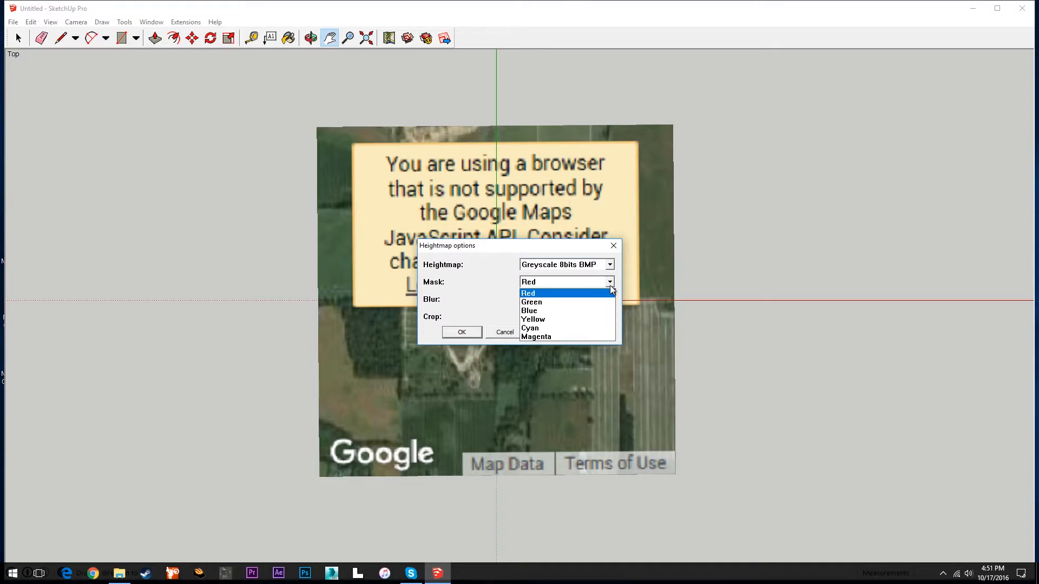
{"action": "left_click", "coordinate": [552, 301]}
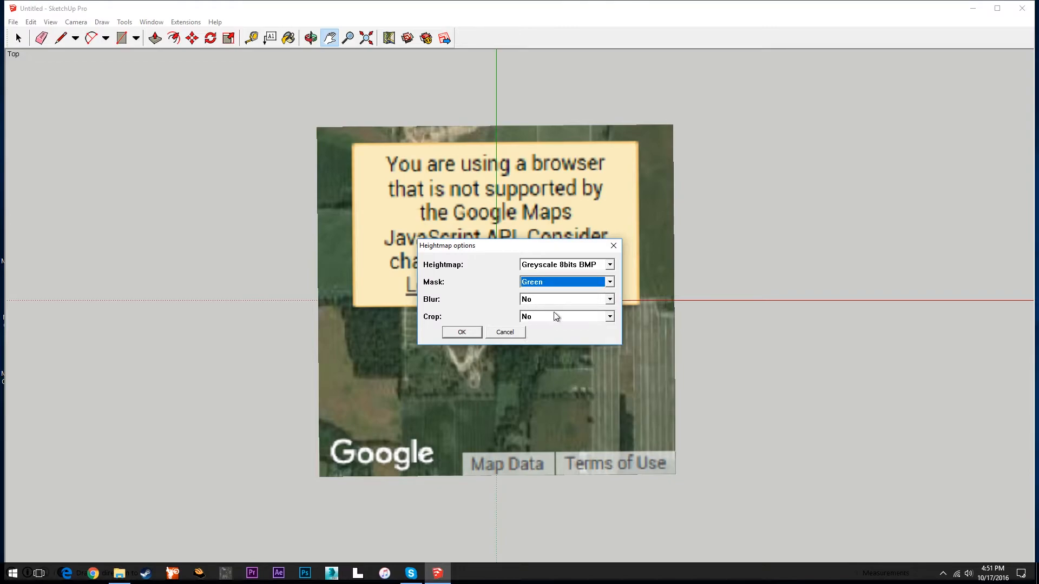
{"action": "left_click", "coordinate": [471, 333]}
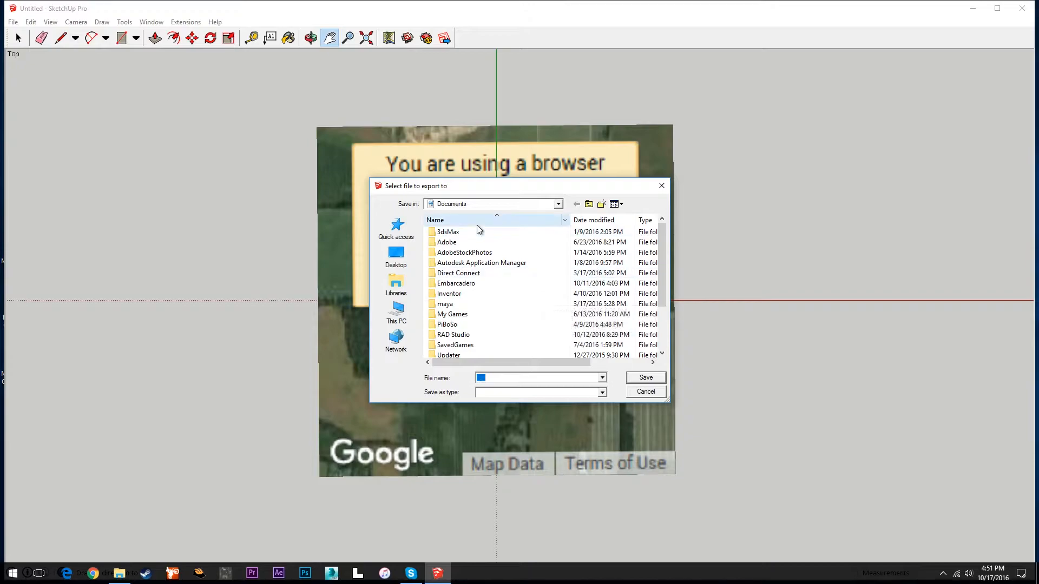
- Export the heightmap to the Desktop as Heightmaptut.bmp, accepting the render settings, and close SketchUp once it is created
{"action": "left_click", "coordinate": [396, 257]}
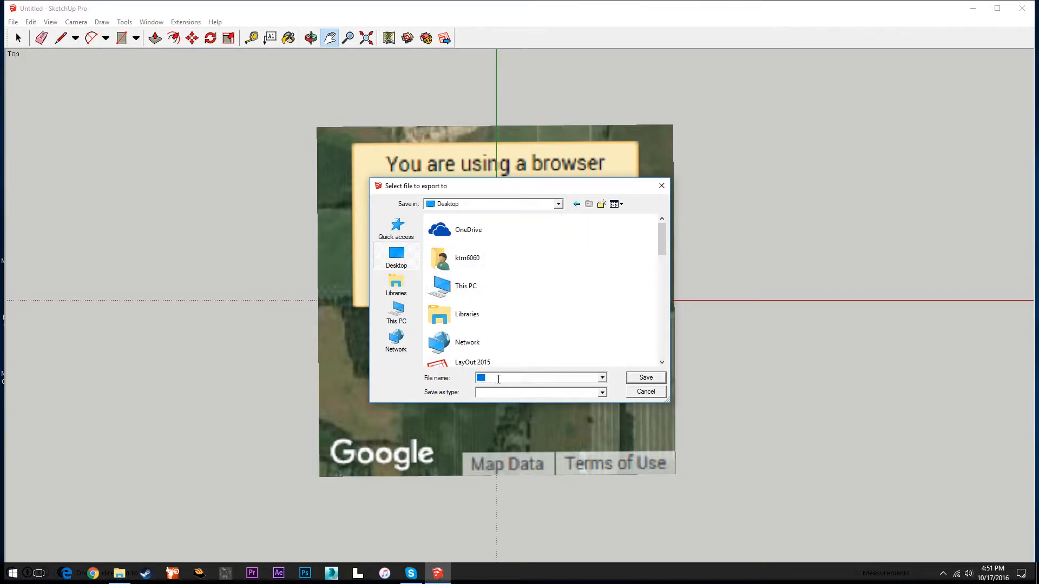
{"action": "type", "text": "Heightma"}
{"action": "type", "text": ".b"}
{"action": "left_click_drag", "start_coordinate": [524, 378], "coordinate": [511, 375]}
{"action": "left_click", "coordinate": [512, 378]}
{"action": "left_click", "coordinate": [647, 378]}
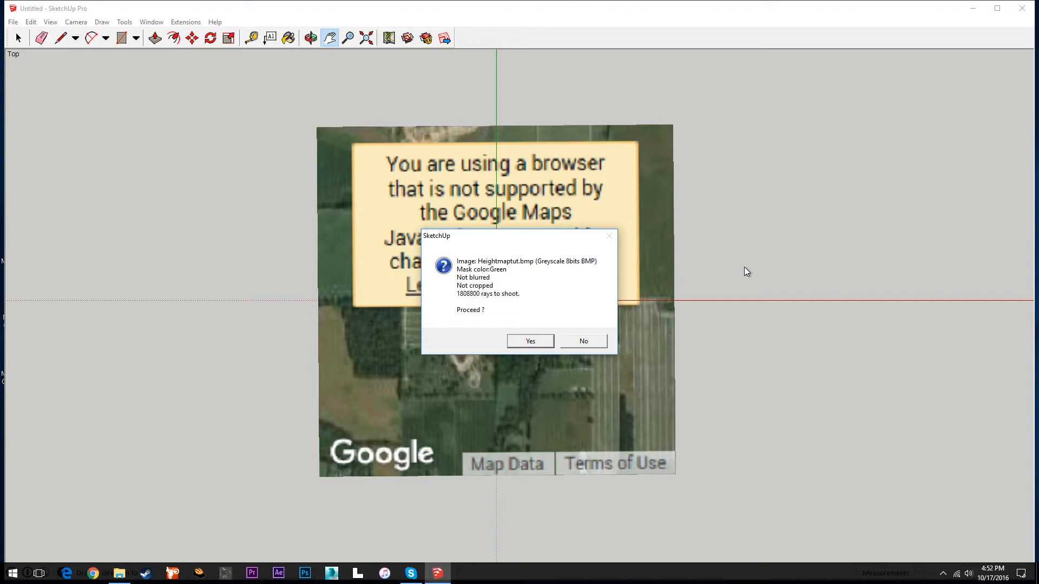
{"action": "key", "text": "Return"}
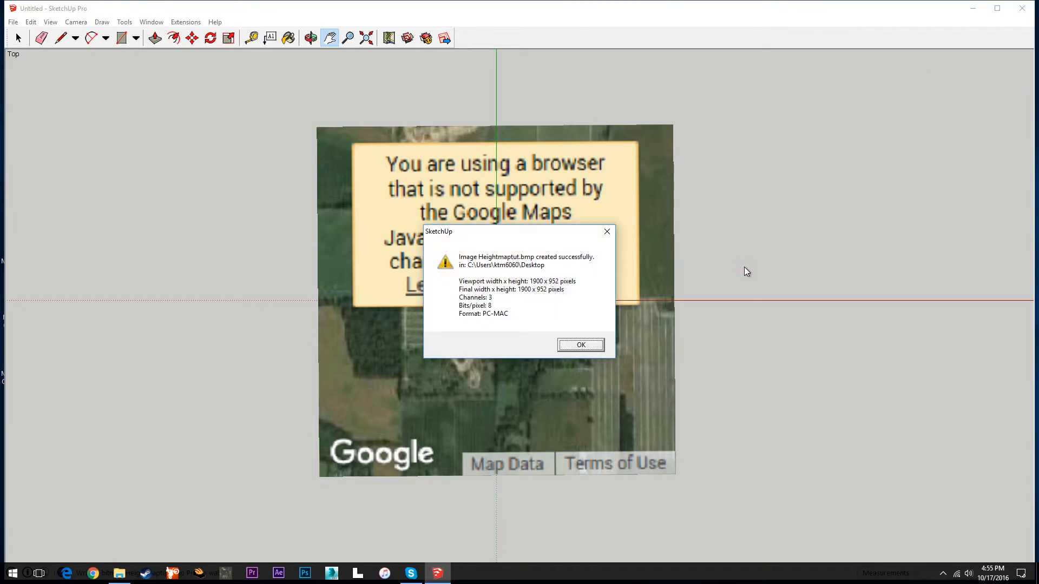
{"action": "left_click", "coordinate": [592, 345]}
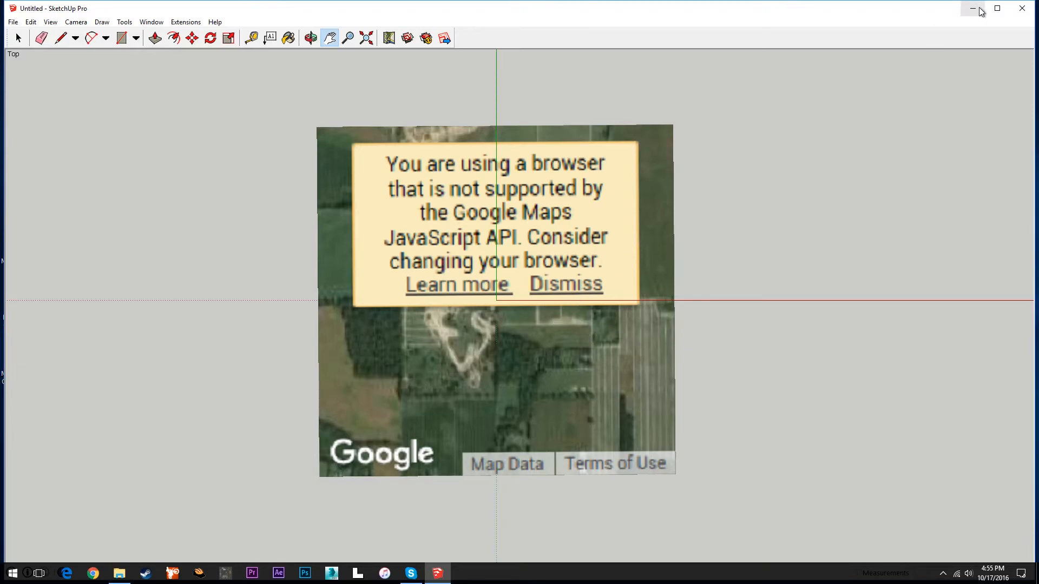
{"action": "left_click", "coordinate": [1022, 9]}
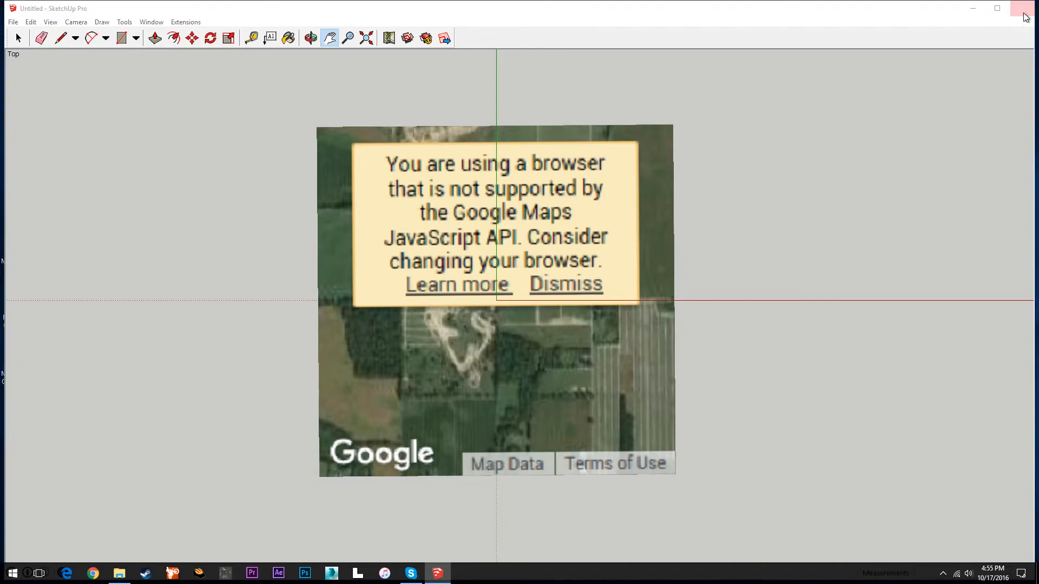
{"action": "left_click", "coordinate": [530, 324]}
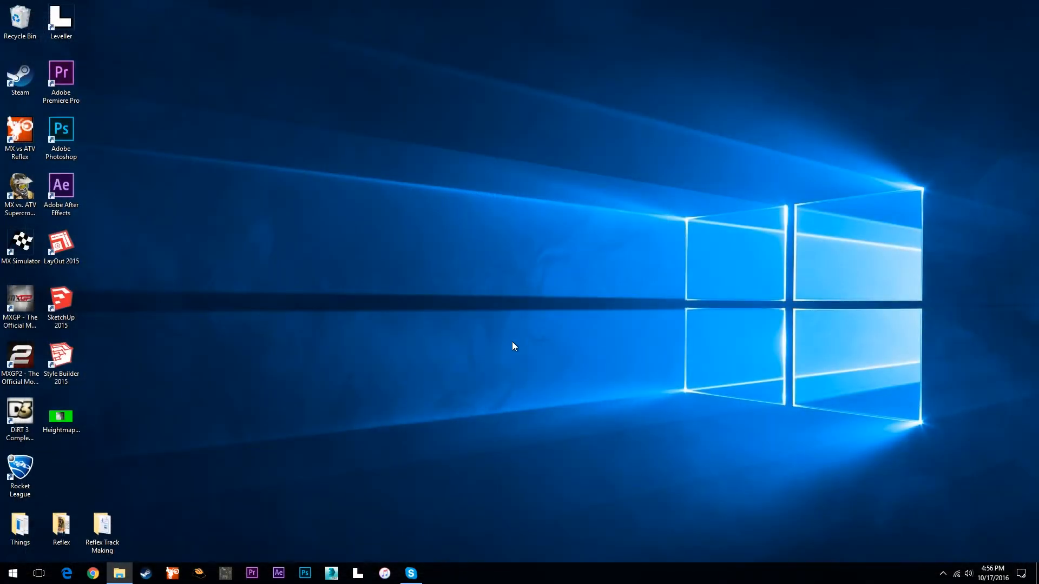
- Move the exported heightmap file to an empty area of the desktop and preview the image
{"action": "left_click_drag", "start_coordinate": [60, 421], "coordinate": [404, 219]}
{"action": "right_click", "coordinate": [391, 197]}
{"action": "left_click", "coordinate": [443, 164]}
{"action": "double_click", "coordinate": [390, 192]}
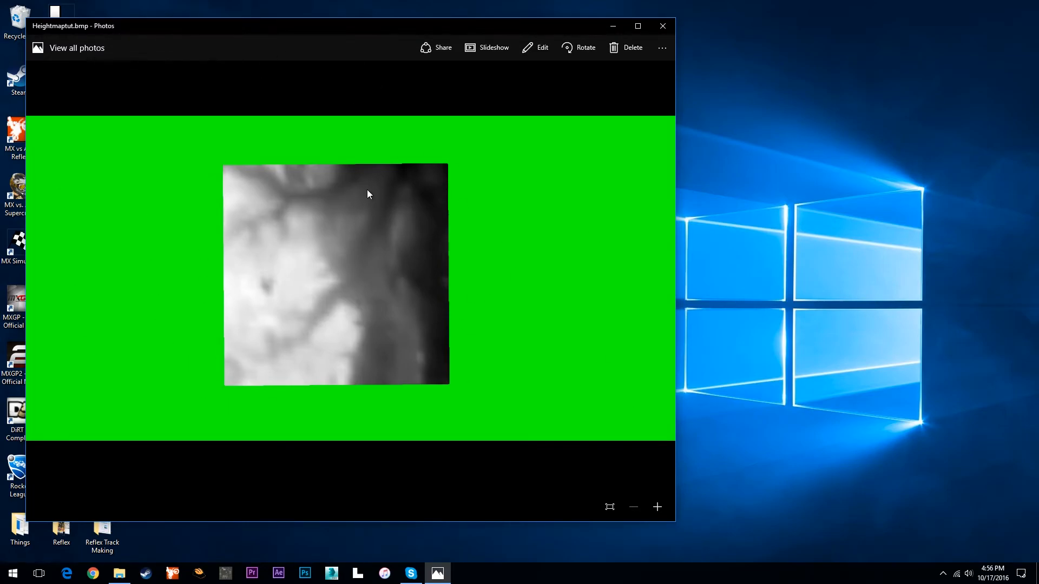
{"action": "left_click", "coordinate": [663, 26]}
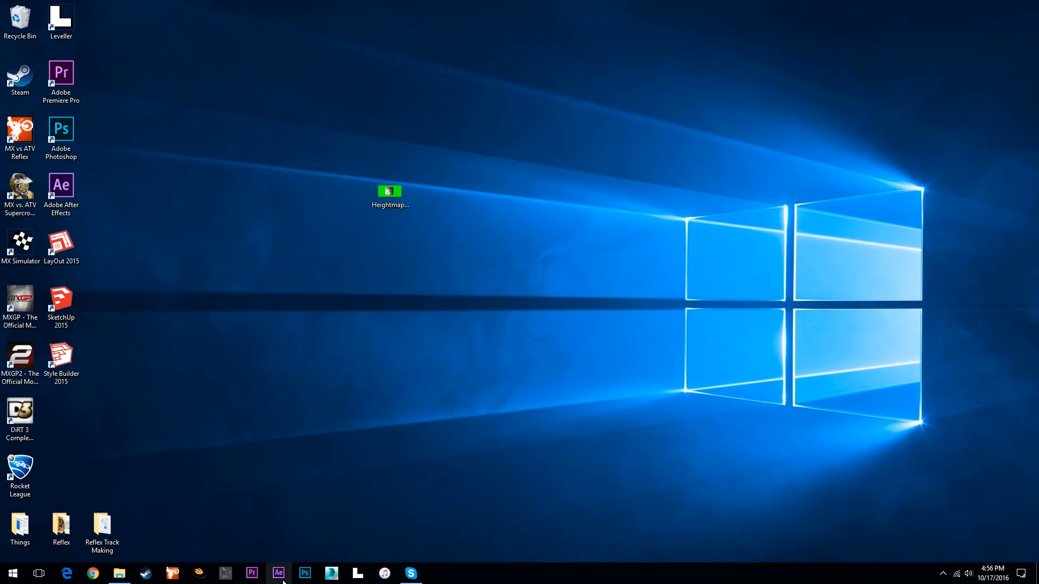
- Open Heightmaptut.bmp from the desktop in Photoshop
{"action": "right_click", "coordinate": [390, 192]}
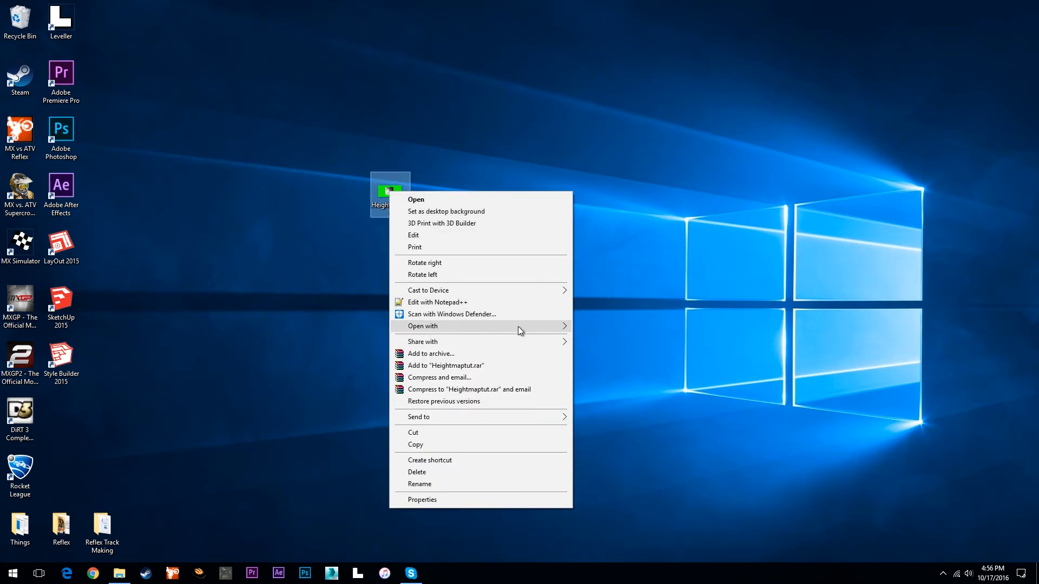
{"action": "mouse_move", "coordinate": [549, 329]}
{"action": "left_click", "coordinate": [607, 340]}
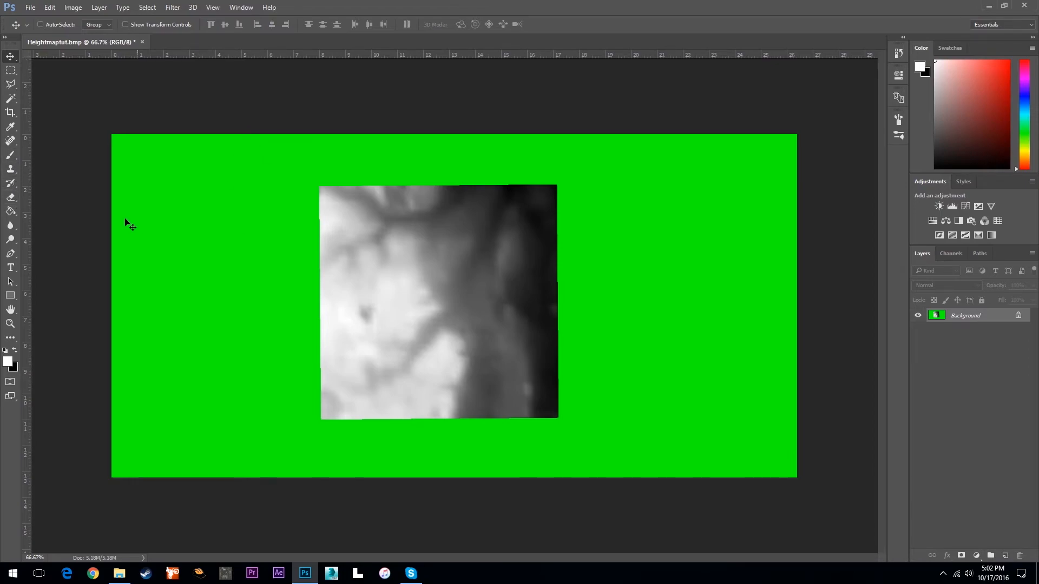
- Crop the image tightly around the greyscale terrain square, leaving only a thin green border on its edges
{"action": "left_click", "coordinate": [11, 113]}
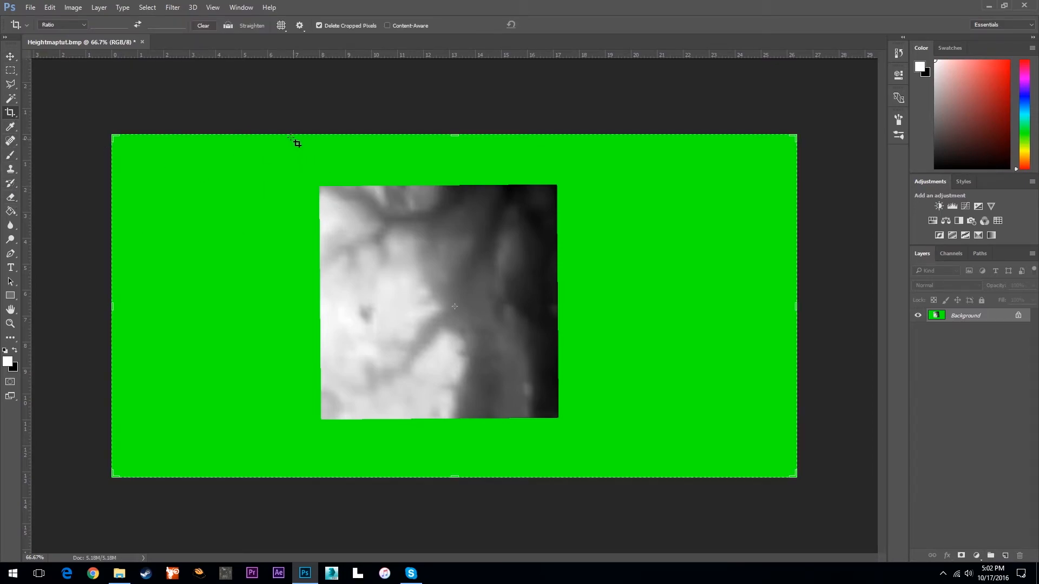
{"action": "left_click_drag", "start_coordinate": [296, 135], "coordinate": [606, 477]}
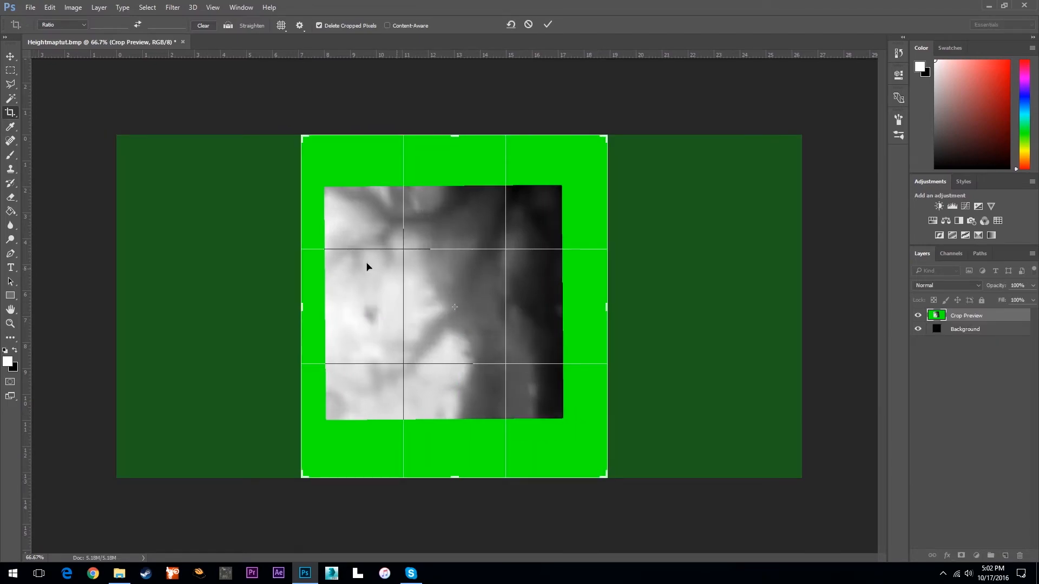
{"action": "left_click_drag", "start_coordinate": [302, 308], "coordinate": [313, 309]}
{"action": "left_click_drag", "start_coordinate": [599, 312], "coordinate": [577, 313]}
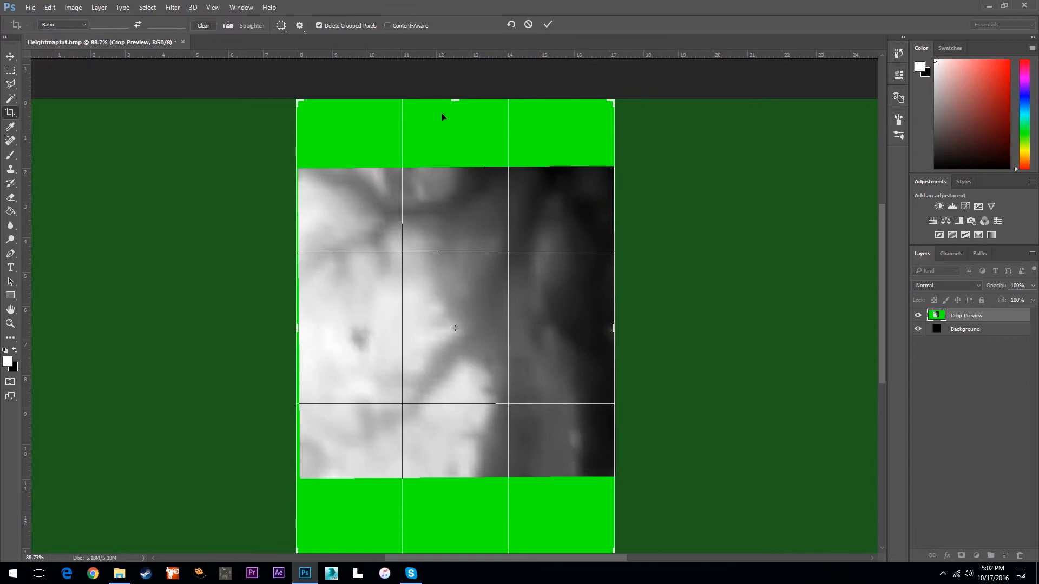
{"action": "left_click_drag", "start_coordinate": [455, 99], "coordinate": [459, 132]}
{"action": "left_click_drag", "start_coordinate": [455, 519], "coordinate": [454, 481]}
{"action": "left_click_drag", "start_coordinate": [612, 328], "coordinate": [613, 329]}
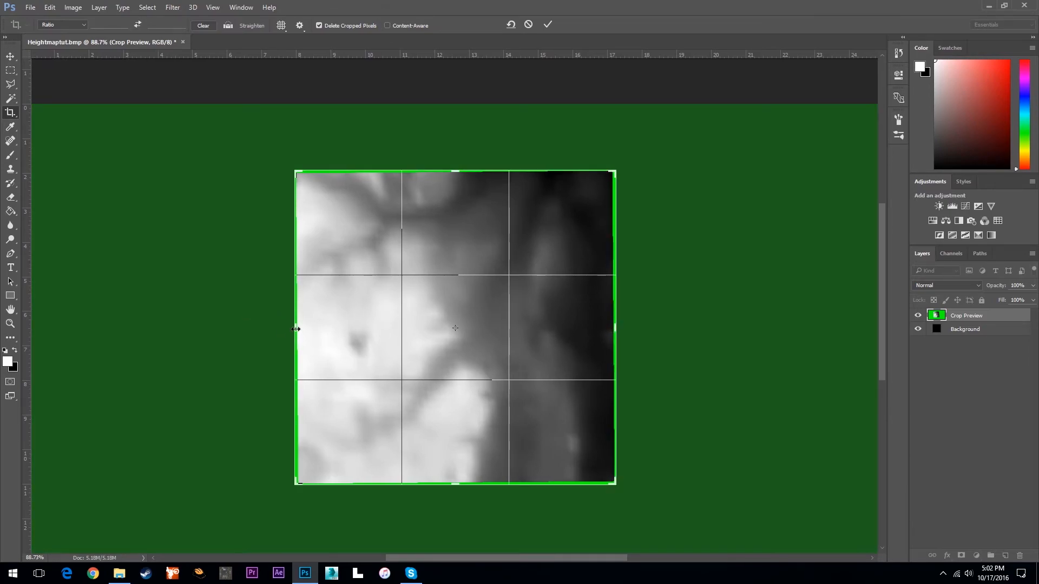
{"action": "left_click_drag", "start_coordinate": [294, 331], "coordinate": [293, 331]}
{"action": "key", "text": "Return"}
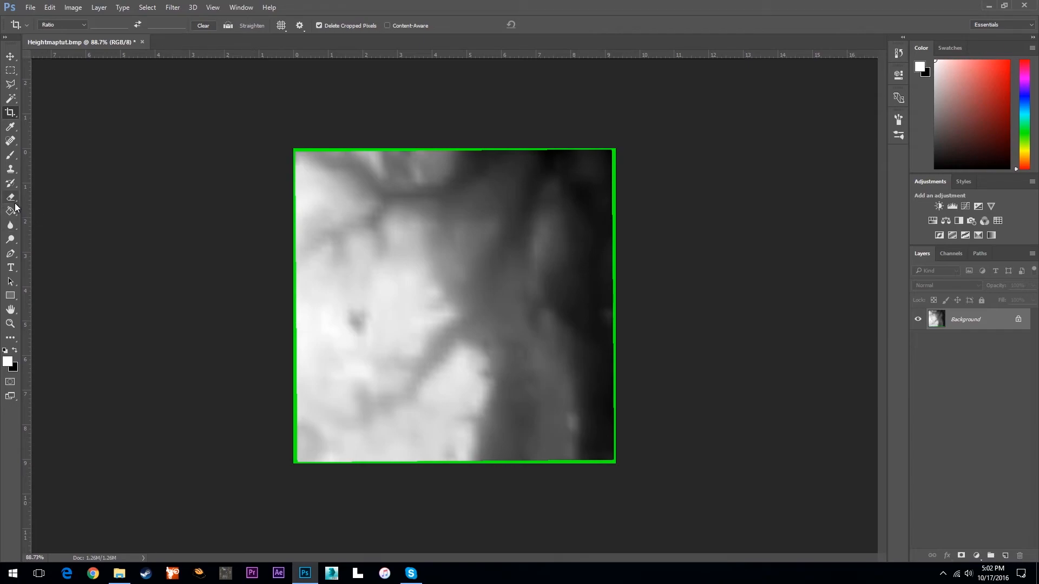
- Smudge terrain greys over the green border from the upper-left corner along the upper edge, using a 64 px Smudge brush at 0% hardness
{"action": "left_click", "coordinate": [11, 156]}
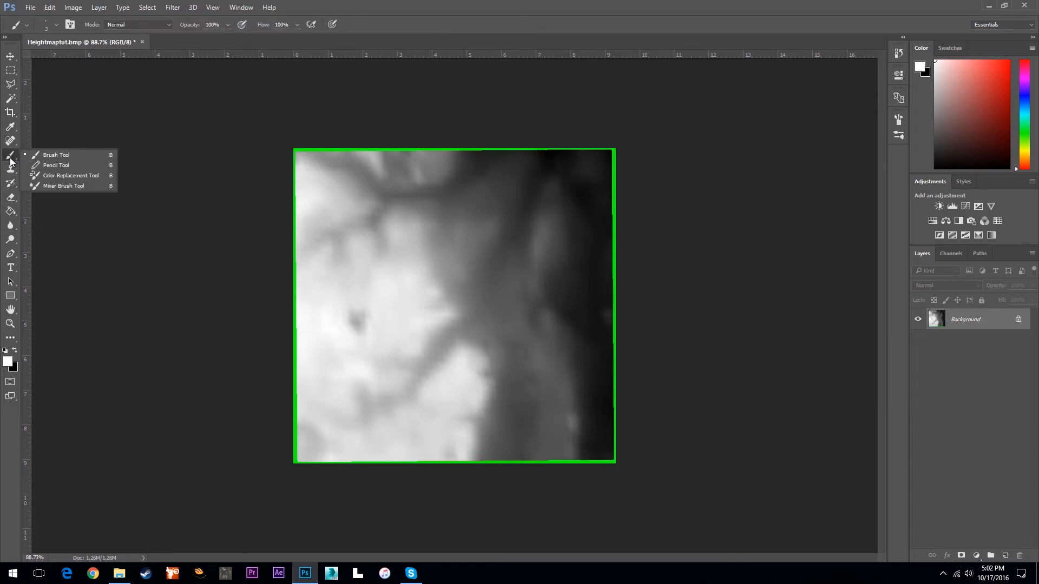
{"action": "left_click", "coordinate": [11, 254]}
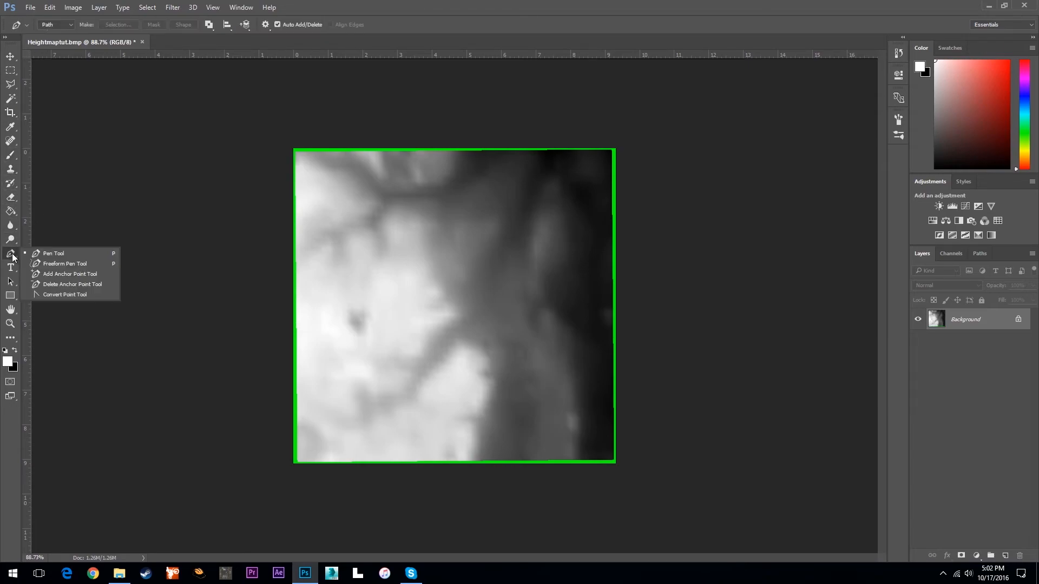
{"action": "left_click", "coordinate": [10, 239]}
{"action": "left_click", "coordinate": [10, 225]}
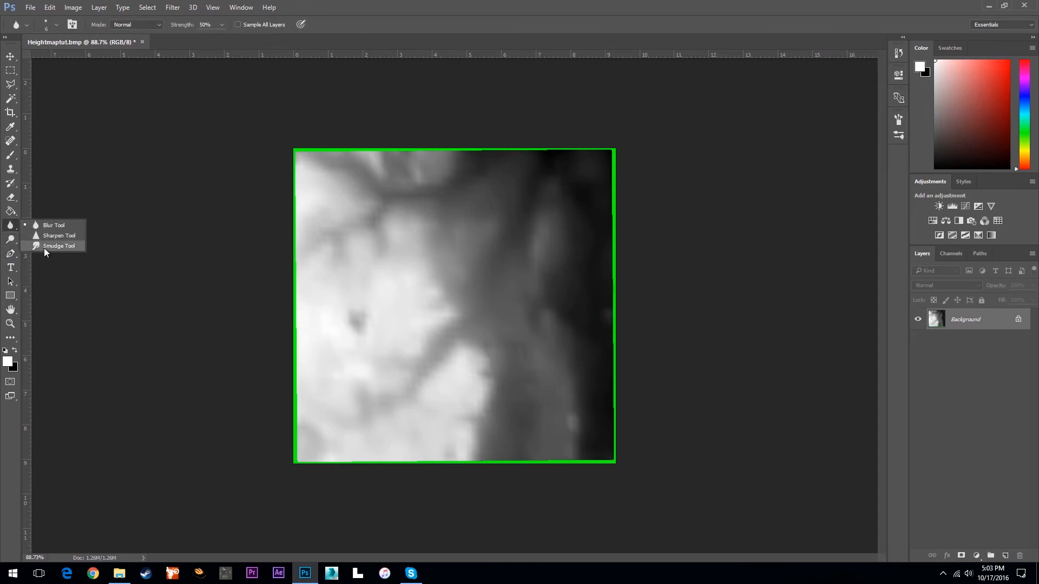
{"action": "left_click", "coordinate": [44, 247]}
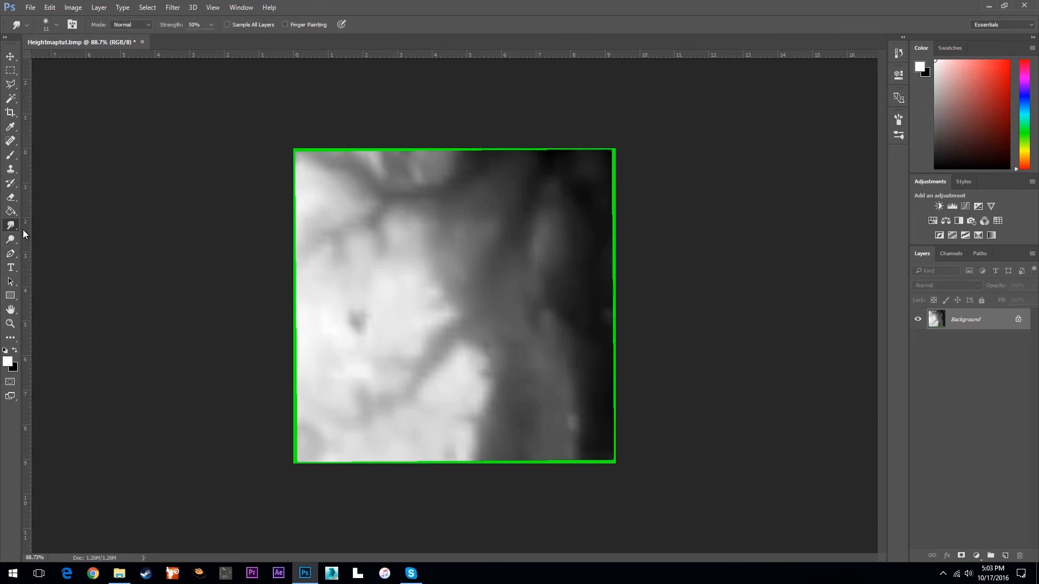
{"action": "left_click", "coordinate": [57, 24]}
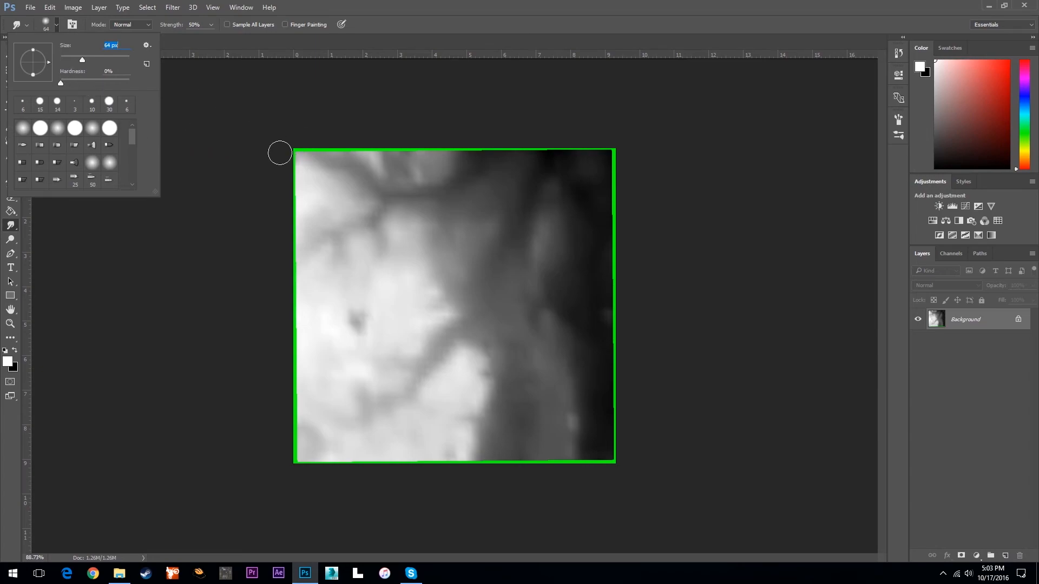
{"action": "left_click", "coordinate": [299, 156]}
{"action": "mouse_move", "coordinate": [305, 156]}
{"action": "left_mouse_down"}
{"action": "mouse_move", "coordinate": [332, 135]}
{"action": "mouse_move", "coordinate": [378, 158]}
{"action": "left_mouse_up"}
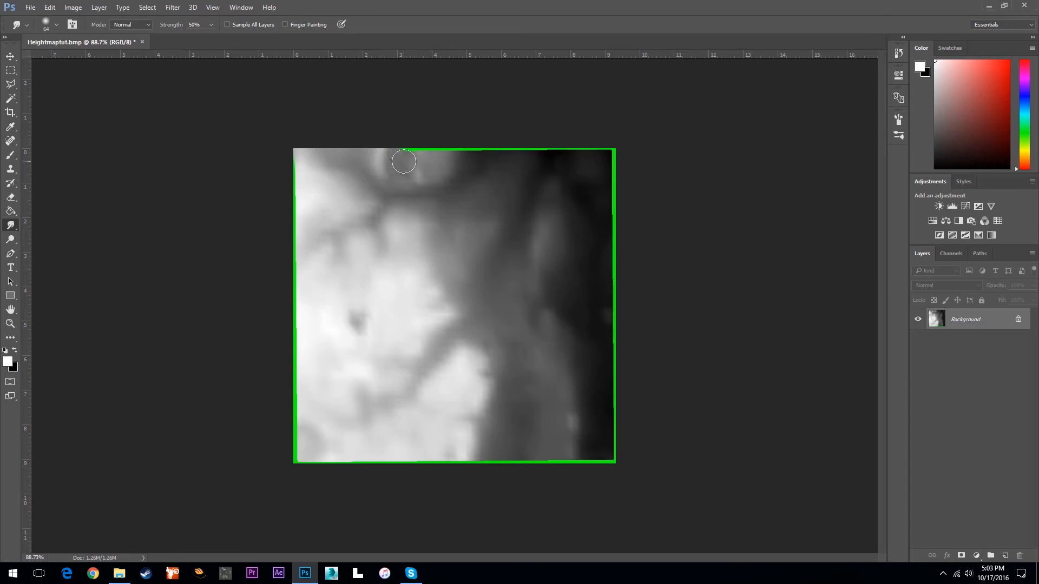
- Undo the last smudge strokes along the upper edge of the heightmap
{"action": "key", "text": "ctrl+z"}
{"action": "key", "text": "ctrl+z"}
{"action": "key", "text": "ctrl+alt+z"}
{"action": "key", "text": "ctrl+alt+z"}
{"action": "key", "text": "ctrl+alt+z"}
- Smudge away the remaining green border on all edges using a 28 px brush at maximum hardness, and switch to the Move tool
{"action": "left_click", "coordinate": [56, 25]}
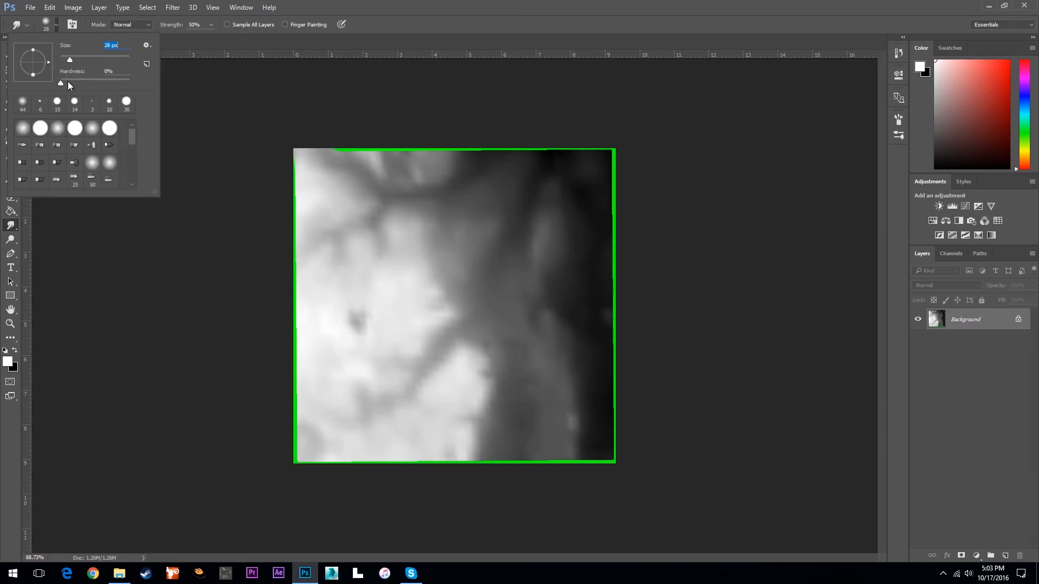
{"action": "left_click_drag", "start_coordinate": [61, 83], "coordinate": [130, 83]}
{"action": "mouse_move", "coordinate": [334, 148]}
{"action": "left_mouse_down"}
{"action": "mouse_move", "coordinate": [349, 148]}
{"action": "mouse_move", "coordinate": [342, 126]}
{"action": "mouse_move", "coordinate": [359, 139]}
{"action": "mouse_move", "coordinate": [359, 123]}
{"action": "mouse_move", "coordinate": [377, 155]}
{"action": "mouse_move", "coordinate": [385, 127]}
{"action": "mouse_move", "coordinate": [401, 138]}
{"action": "mouse_move", "coordinate": [428, 126]}
{"action": "mouse_move", "coordinate": [533, 152]}
{"action": "mouse_move", "coordinate": [550, 139]}
{"action": "mouse_move", "coordinate": [622, 155]}
{"action": "mouse_move", "coordinate": [605, 181]}
{"action": "mouse_move", "coordinate": [631, 213]}
{"action": "mouse_move", "coordinate": [612, 246]}
{"action": "mouse_move", "coordinate": [617, 438]}
{"action": "mouse_move", "coordinate": [597, 473]}
{"action": "mouse_move", "coordinate": [426, 475]}
{"action": "mouse_move", "coordinate": [382, 459]}
{"action": "mouse_move", "coordinate": [346, 464]}
{"action": "mouse_move", "coordinate": [309, 445]}
{"action": "mouse_move", "coordinate": [288, 457]}
{"action": "mouse_move", "coordinate": [288, 441]}
{"action": "mouse_move", "coordinate": [310, 422]}
{"action": "mouse_move", "coordinate": [310, 385]}
{"action": "mouse_move", "coordinate": [285, 368]}
{"action": "mouse_move", "coordinate": [299, 355]}
{"action": "mouse_move", "coordinate": [278, 329]}
{"action": "mouse_move", "coordinate": [299, 262]}
{"action": "mouse_move", "coordinate": [287, 153]}
{"action": "left_mouse_up"}
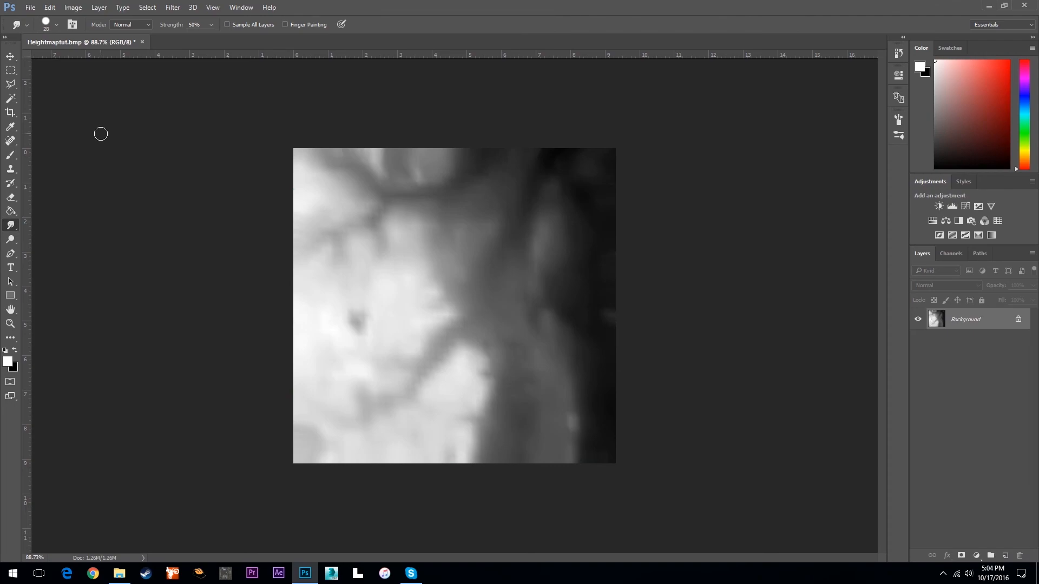
{"action": "left_click", "coordinate": [11, 57]}
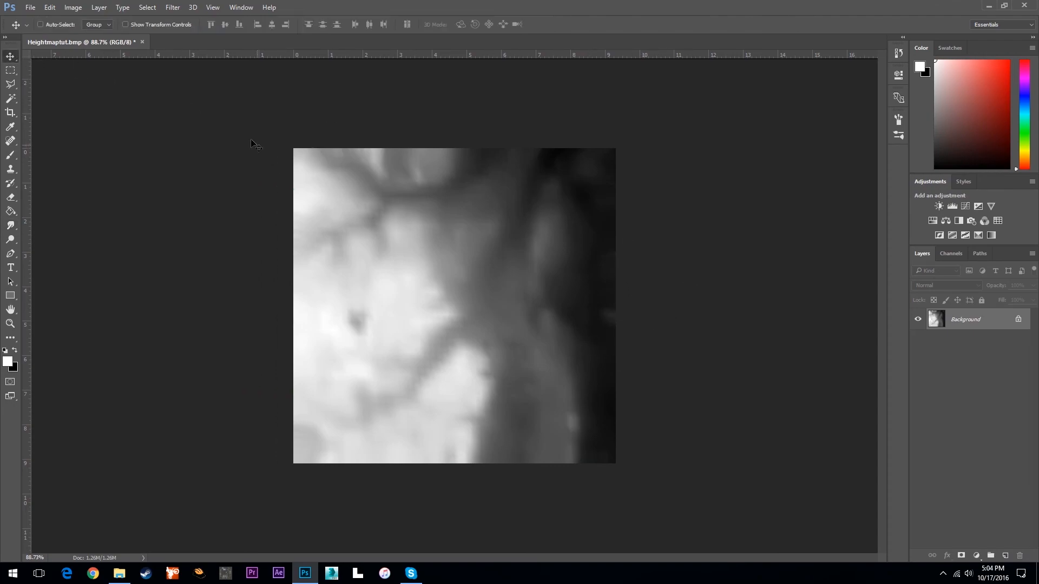